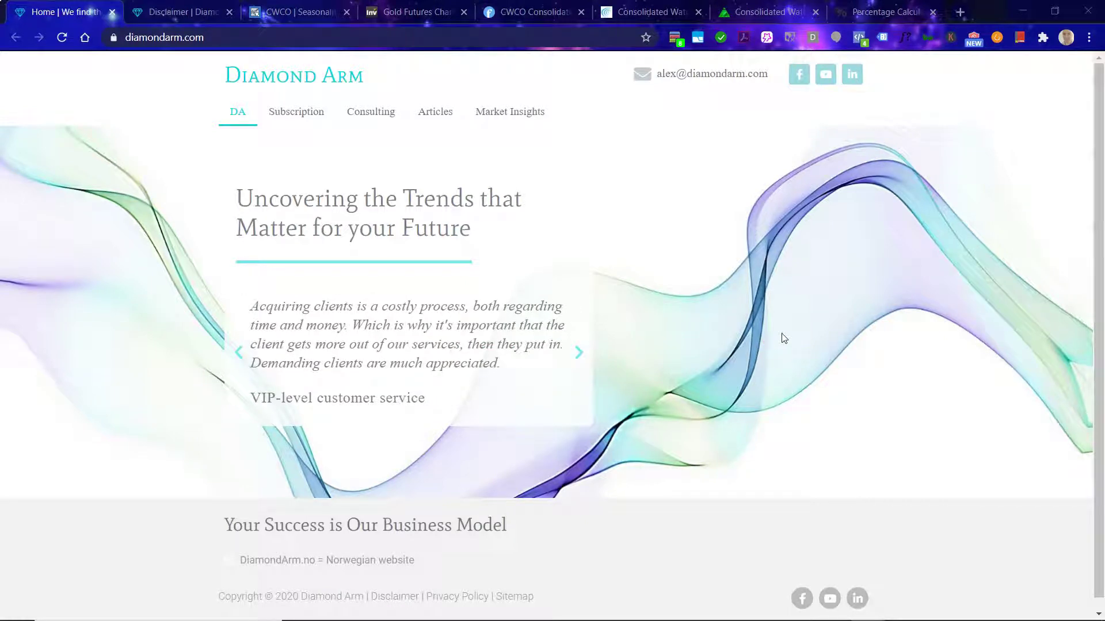
- Show the Diamond Arm website's Disclaimer page with its investment-risk and licensing text
{"action": "left_click", "coordinate": [182, 11]}
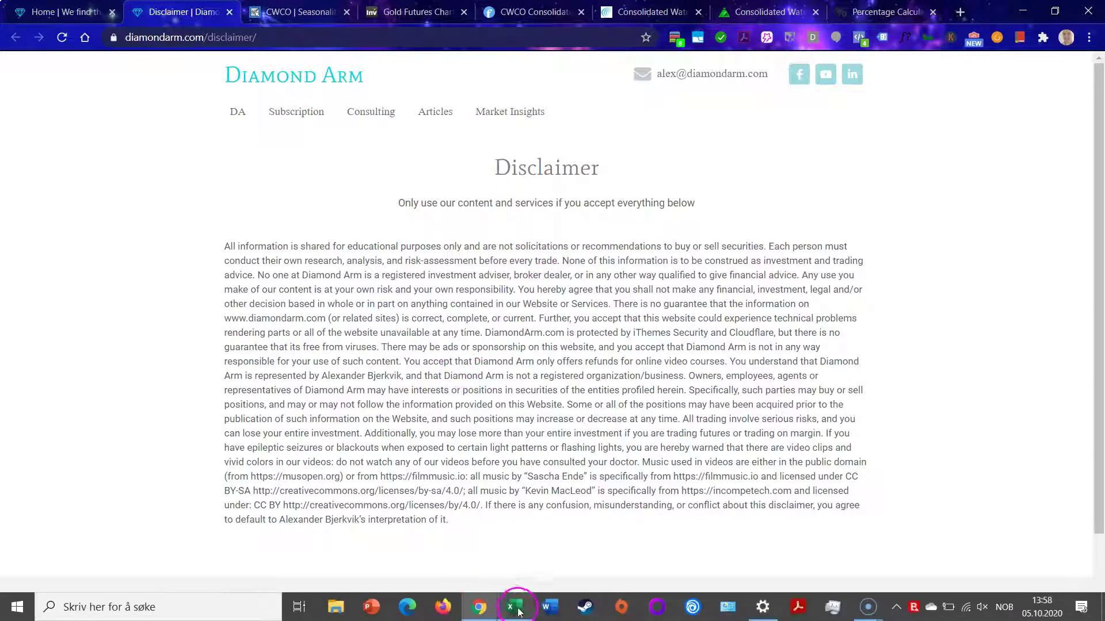
- Check Fresh Water Demand's 52-week low and high distances against the S&P500 in Megatrends
{"action": "left_click", "coordinate": [513, 607]}
{"action": "scroll", "coordinate": [423, 379], "scroll_direction": "down", "scroll_amount": 5}
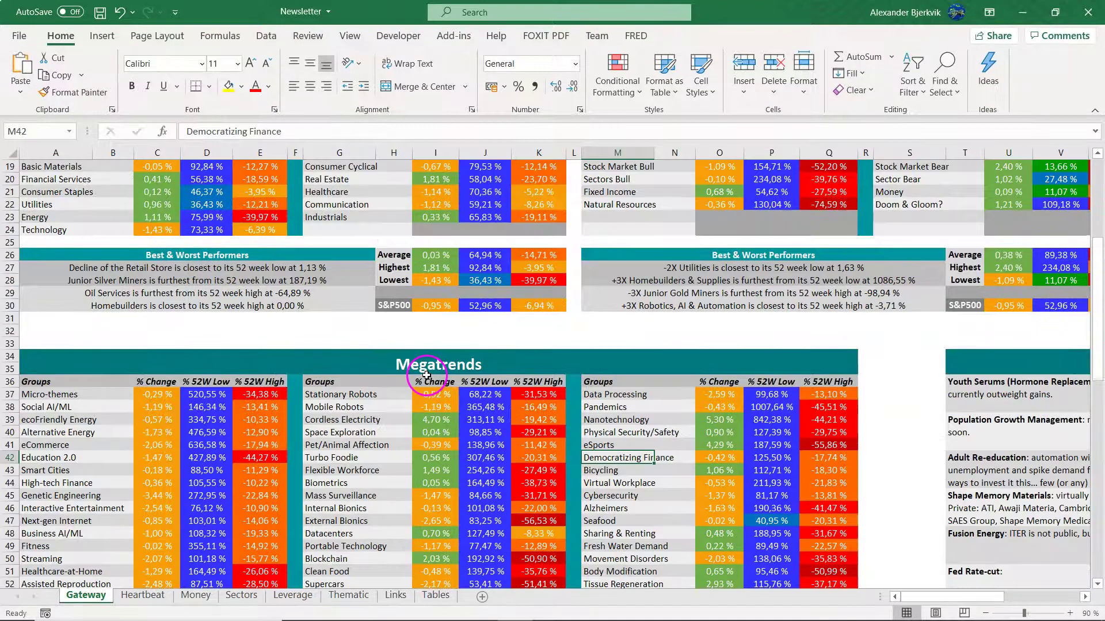
{"action": "scroll", "coordinate": [423, 379], "scroll_direction": "down", "scroll_amount": 5}
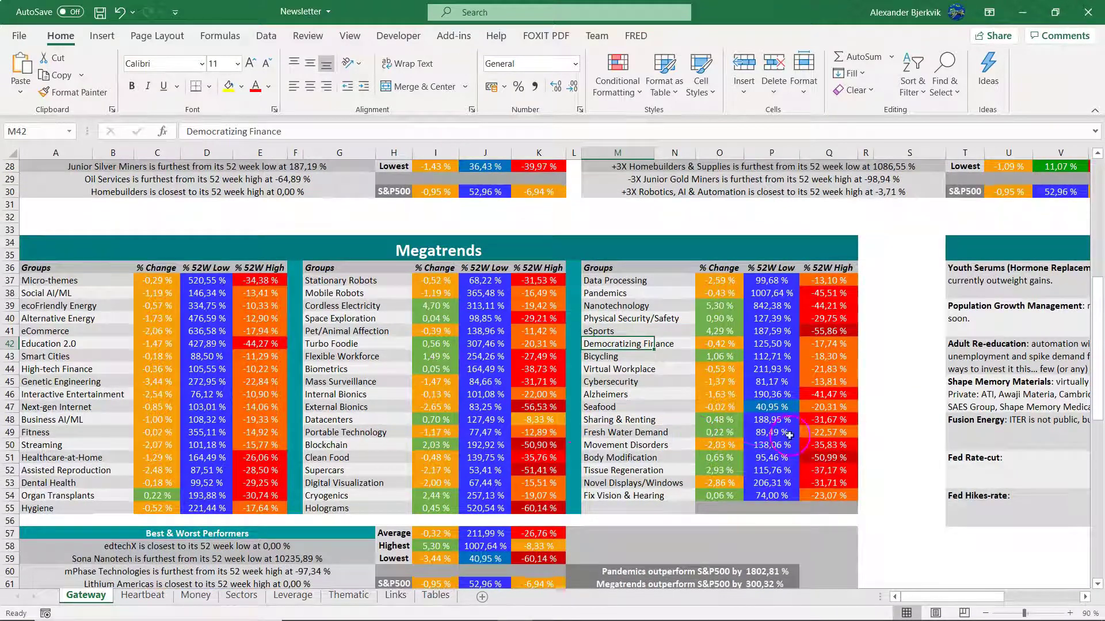
{"action": "left_click", "coordinate": [675, 431]}
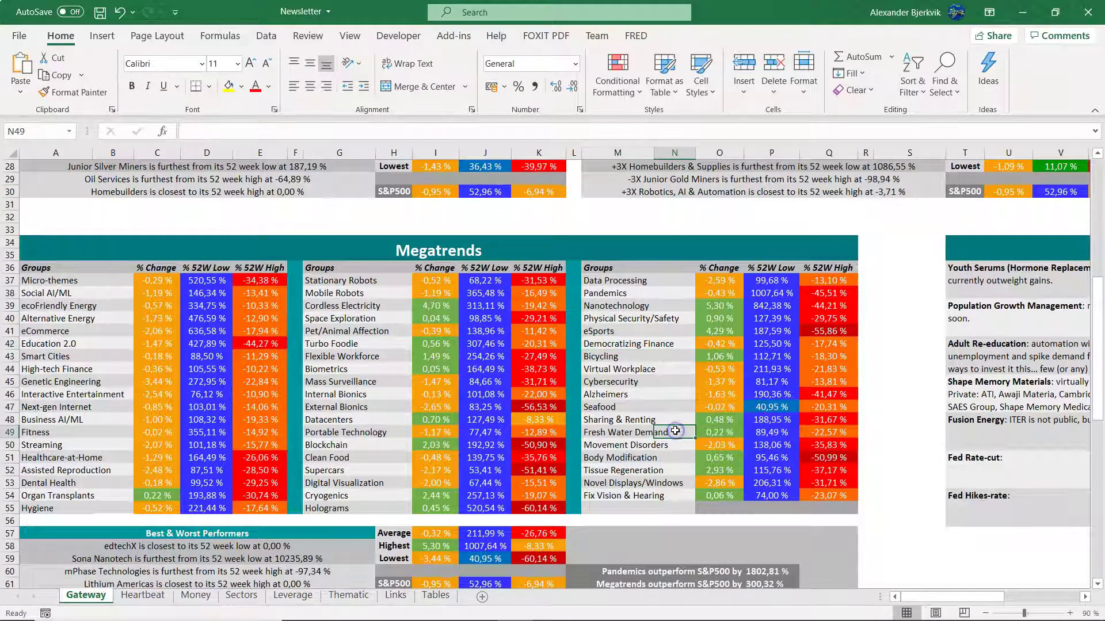
{"action": "scroll", "coordinate": [628, 435], "scroll_direction": "down", "scroll_amount": 2}
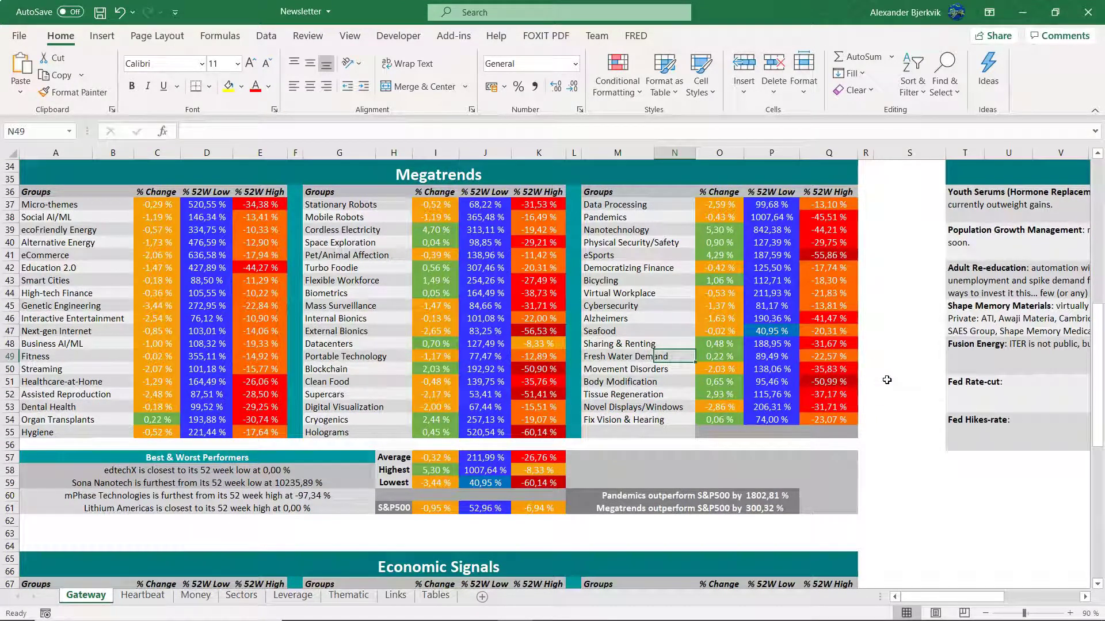
{"action": "left_click", "coordinate": [773, 357]}
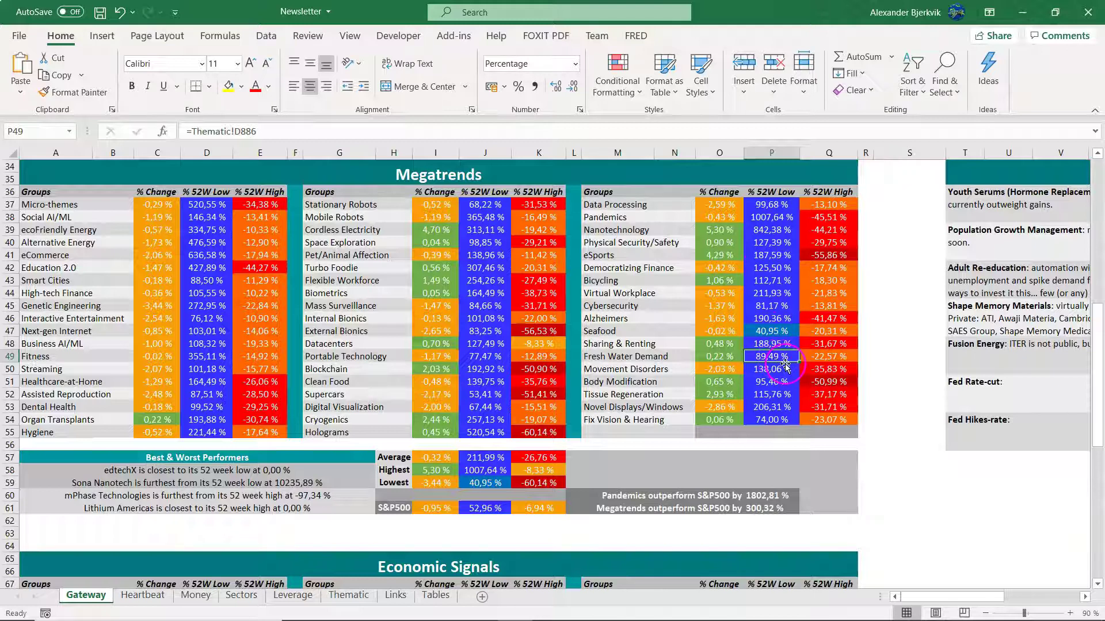
{"action": "left_click", "coordinate": [492, 506]}
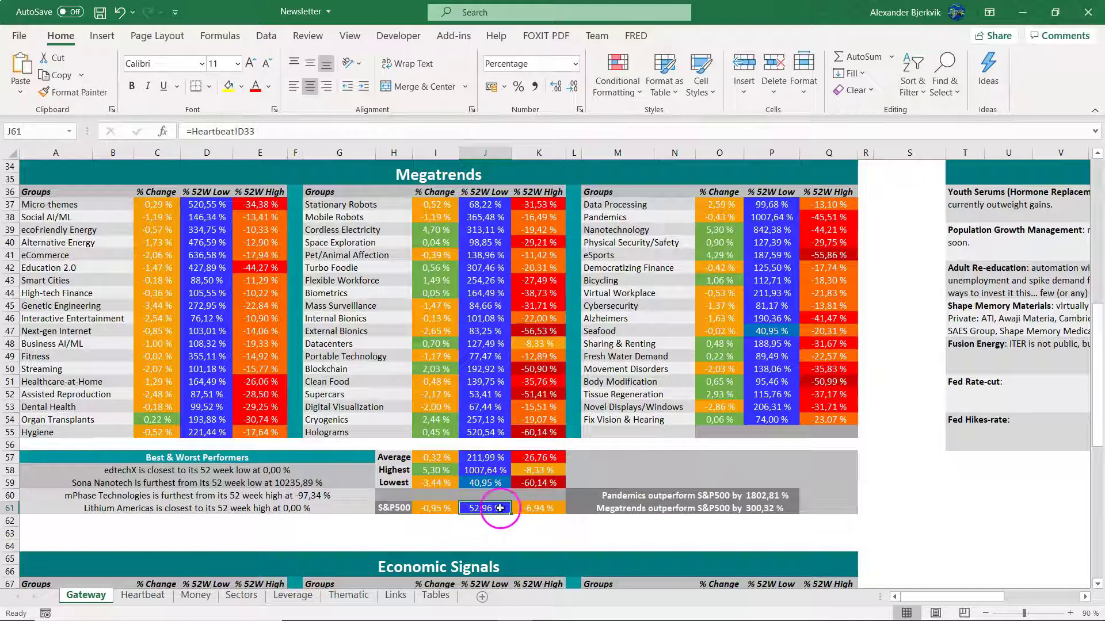
{"action": "left_click", "coordinate": [821, 358]}
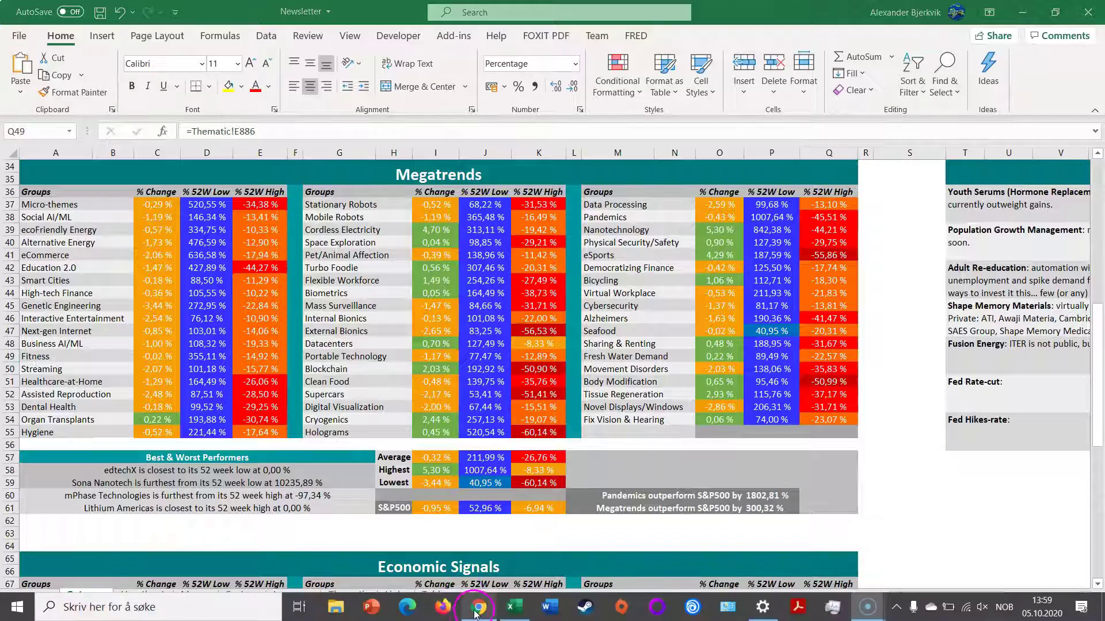
- Return to Chrome and bring up the Consolidated Water (cwco.com) home page
{"action": "left_click", "coordinate": [479, 607]}
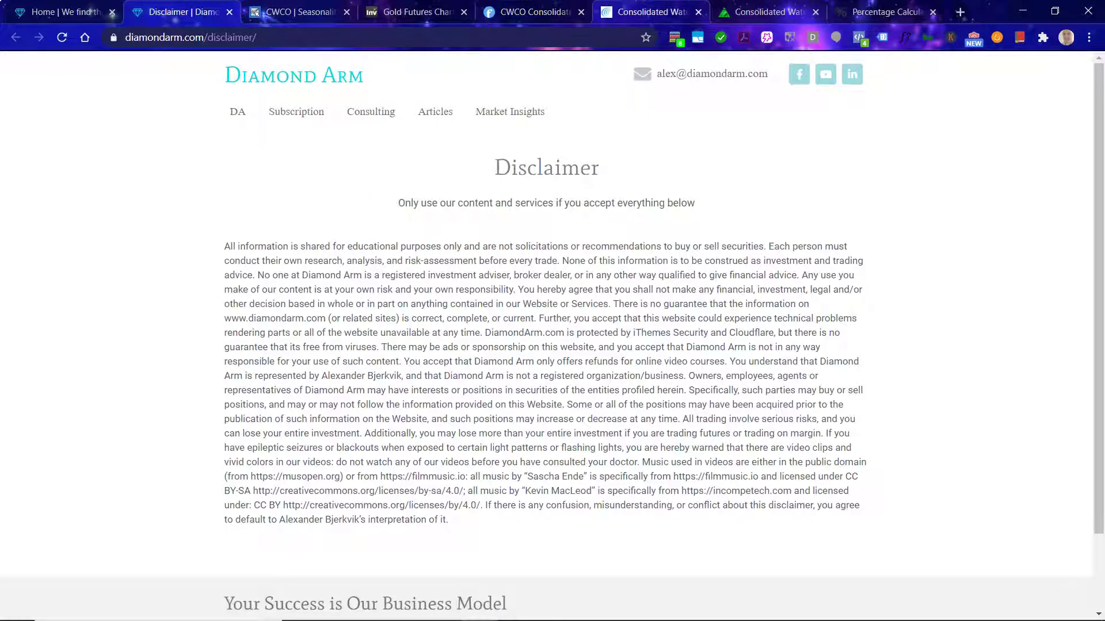
{"action": "left_click", "coordinate": [652, 11]}
{"action": "mouse_move", "coordinate": [781, 275]}
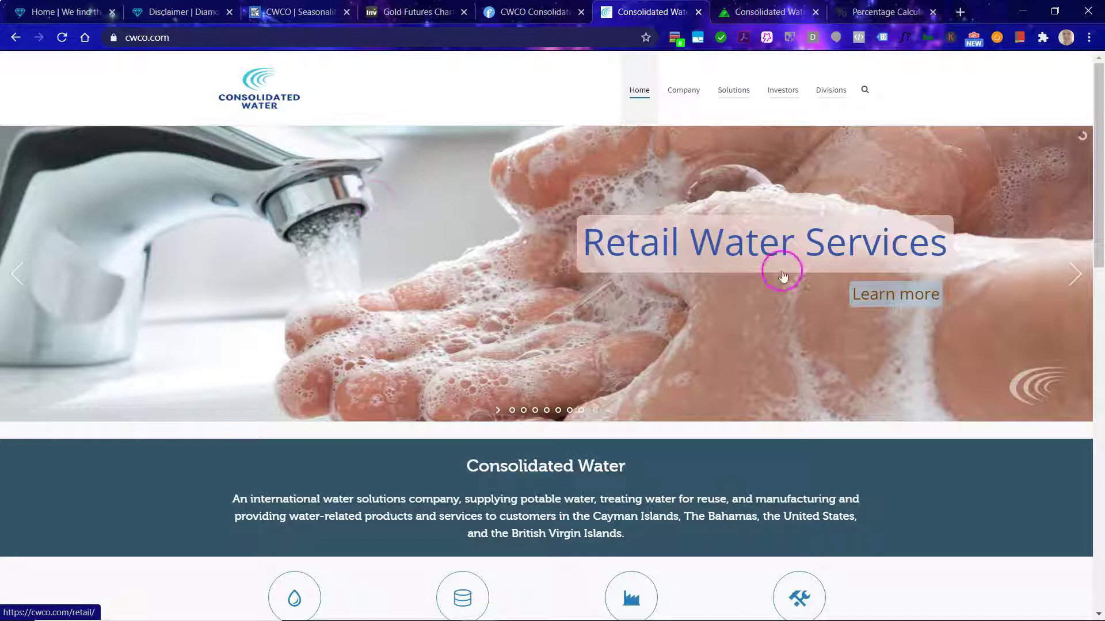
{"action": "scroll", "coordinate": [579, 489], "scroll_direction": "down", "scroll_amount": 3}
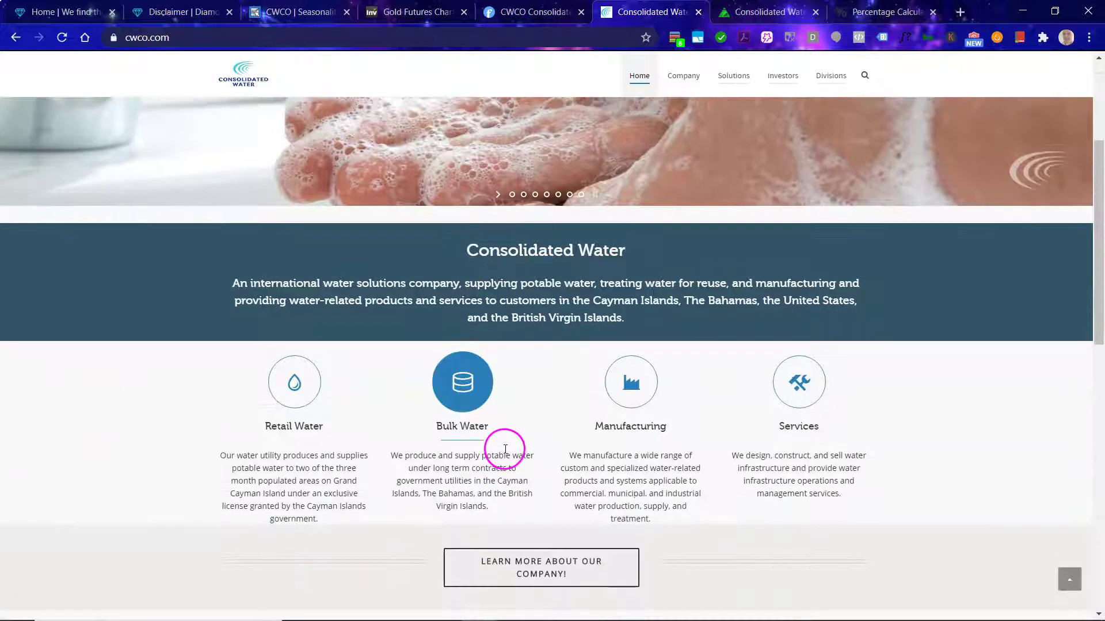
{"action": "scroll", "coordinate": [462, 432], "scroll_direction": "down", "scroll_amount": 3}
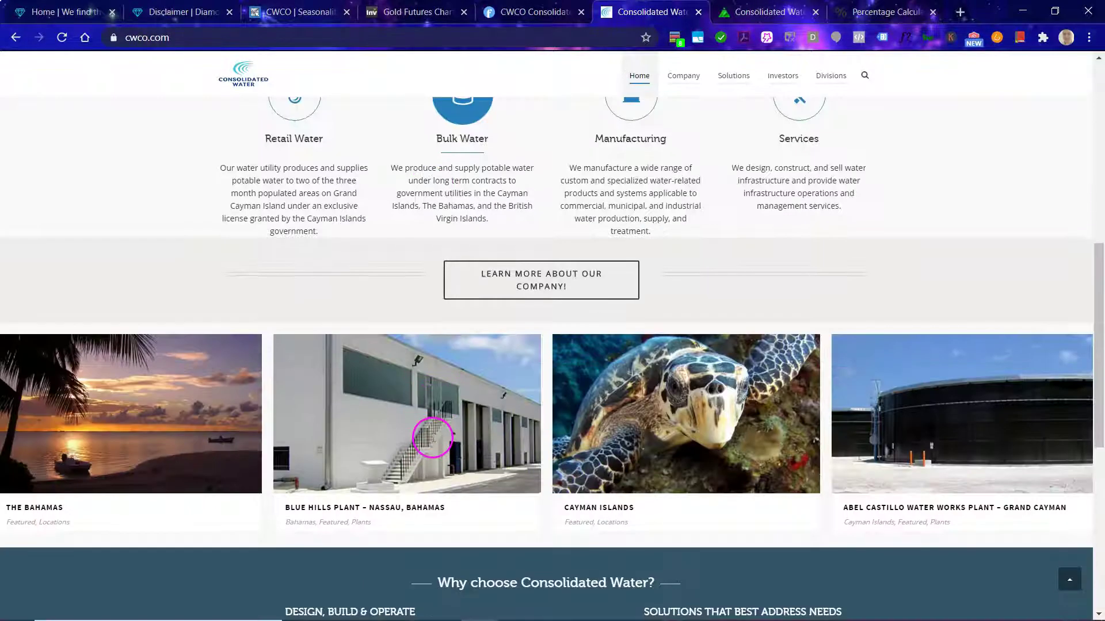
{"action": "scroll", "coordinate": [433, 434], "scroll_direction": "up", "scroll_amount": 4}
{"action": "scroll", "coordinate": [435, 434], "scroll_direction": "down", "scroll_amount": 3}
{"action": "scroll", "coordinate": [440, 346], "scroll_direction": "up", "scroll_amount": 1}
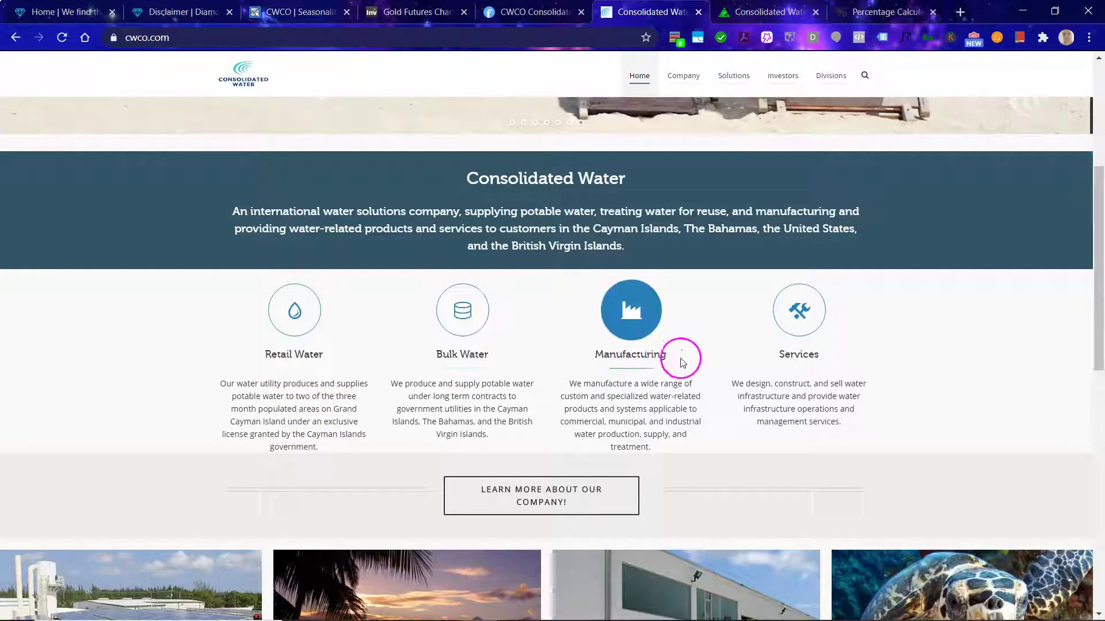
{"action": "scroll", "coordinate": [764, 378], "scroll_direction": "down", "scroll_amount": 5}
{"action": "scroll", "coordinate": [764, 378], "scroll_direction": "down", "scroll_amount": 5}
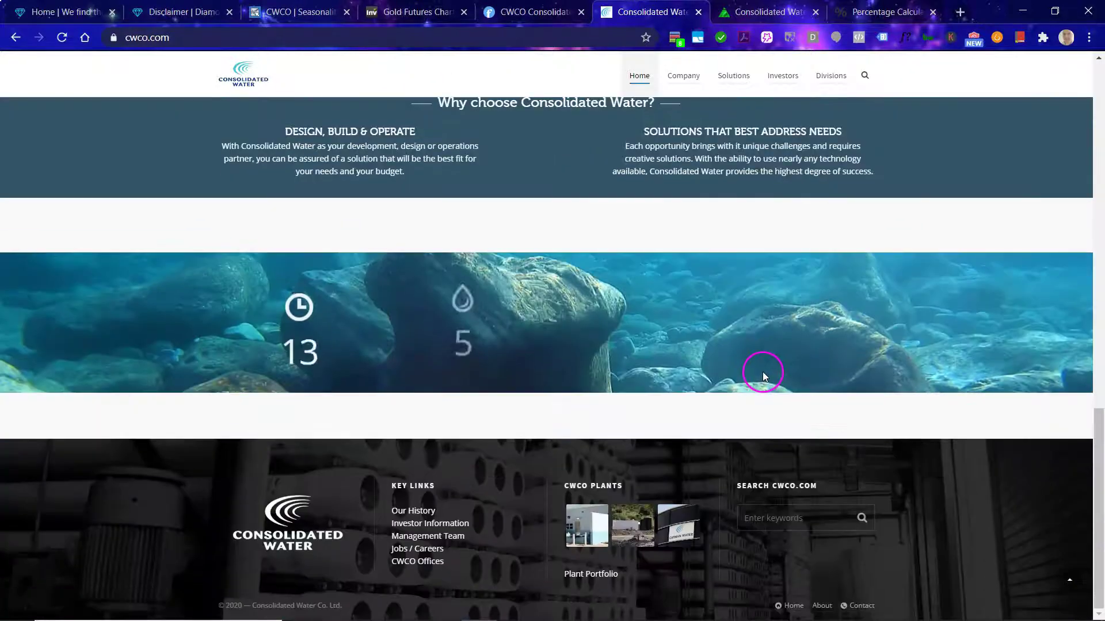
{"action": "scroll", "coordinate": [764, 378], "scroll_direction": "up", "scroll_amount": 3}
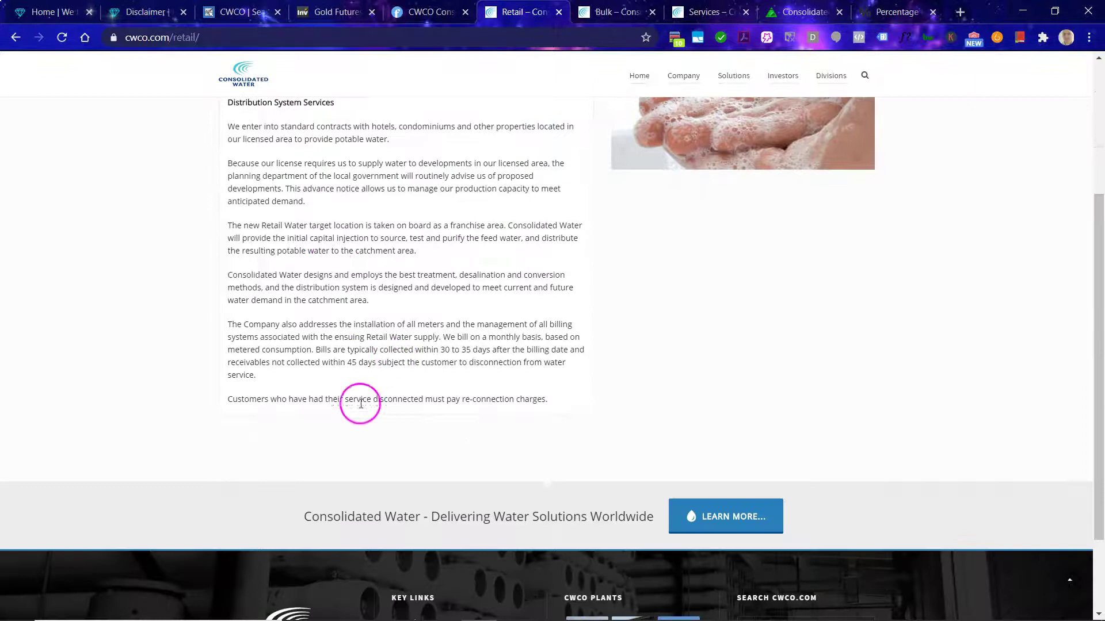
{"action": "scroll", "coordinate": [421, 388], "scroll_direction": "up", "scroll_amount": 3}
- Read the bulk water and engineering services pages, then show CWCO's 2001–2020 seasonality chart
{"action": "left_click", "coordinate": [614, 11]}
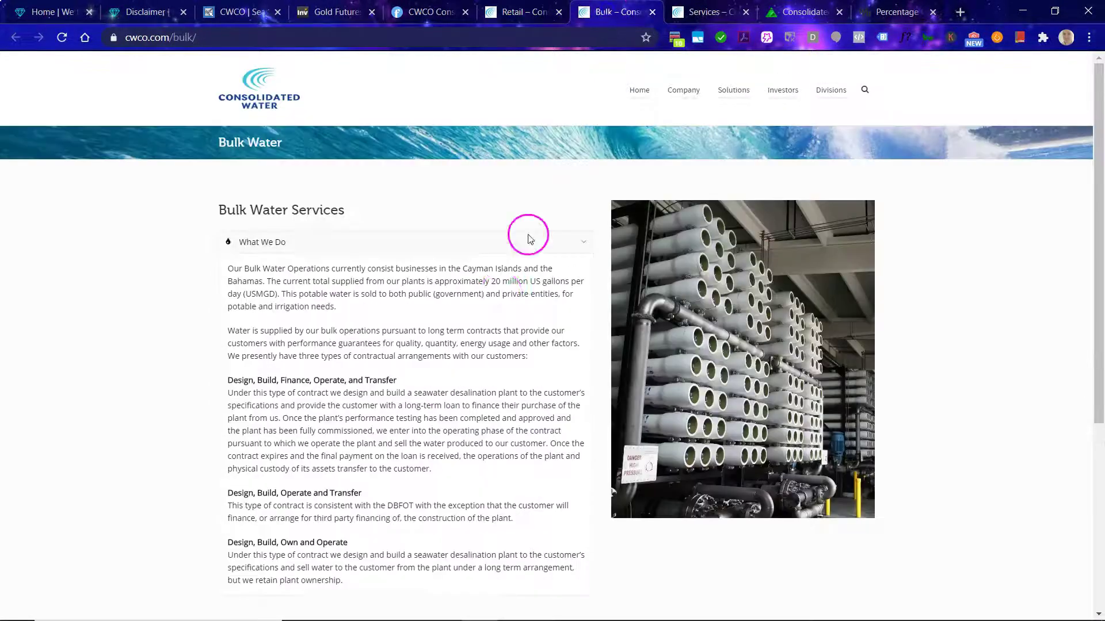
{"action": "scroll", "coordinate": [502, 291], "scroll_direction": "down", "scroll_amount": 3}
{"action": "scroll", "coordinate": [501, 291], "scroll_direction": "up", "scroll_amount": 3}
{"action": "left_click", "coordinate": [709, 12]}
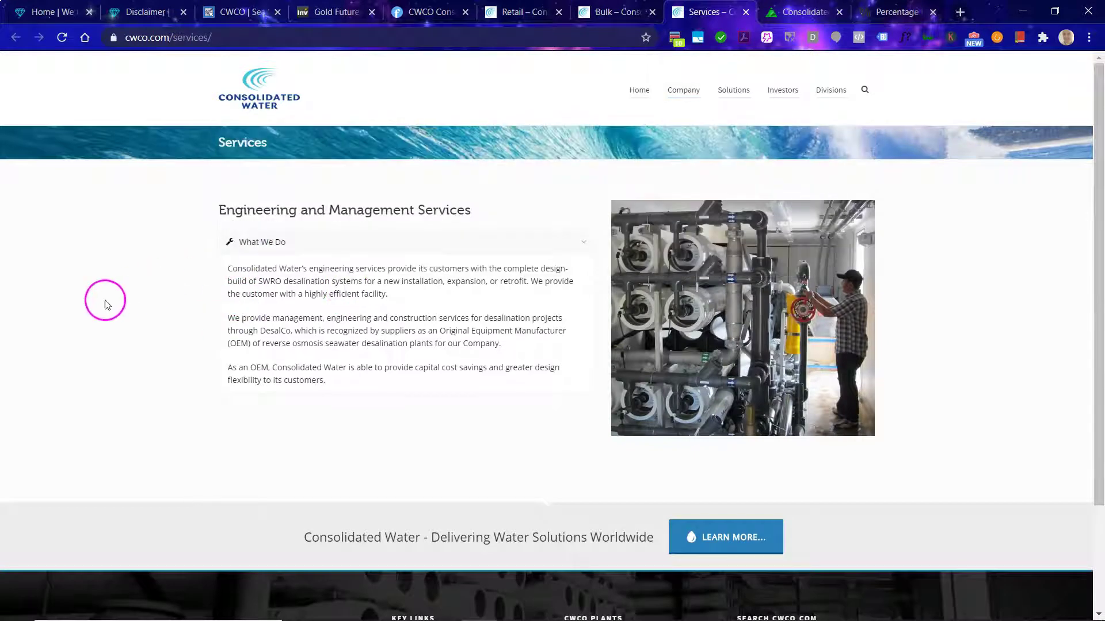
{"action": "left_click", "coordinate": [241, 11]}
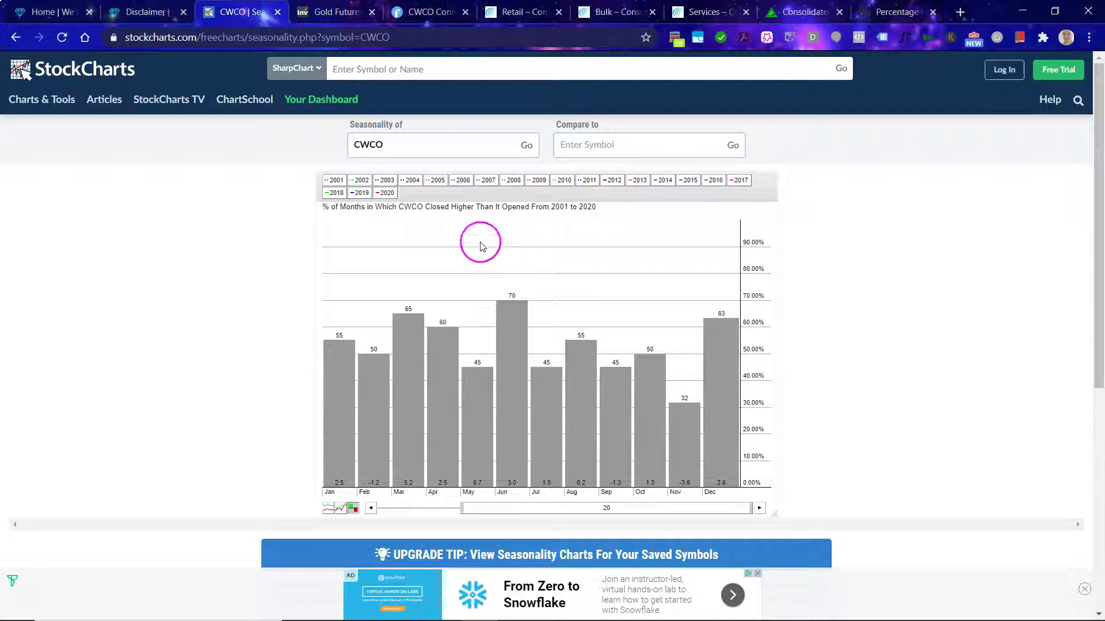
- Enter SPY as the comparison symbol for CWCO's seasonality chart
{"action": "left_click", "coordinate": [359, 145]}
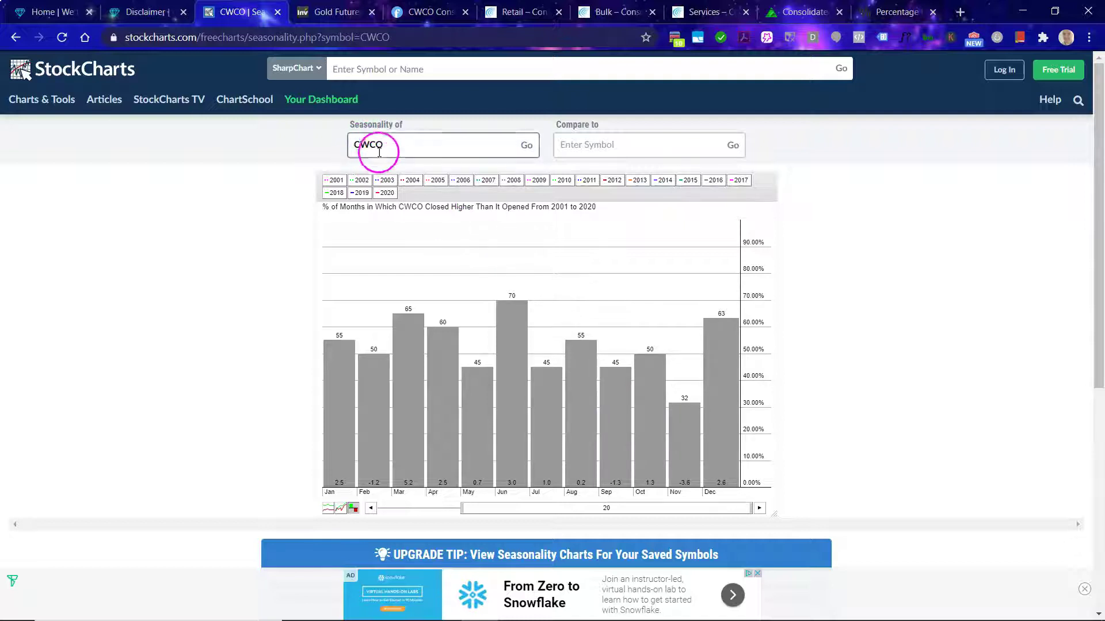
{"action": "left_click", "coordinate": [639, 383]}
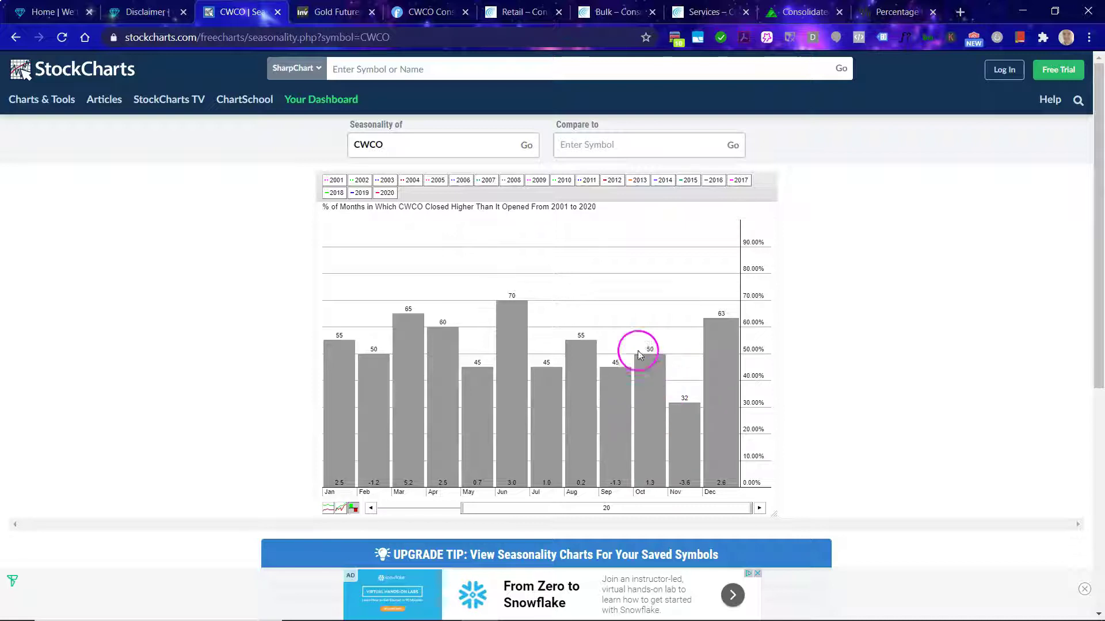
{"action": "left_click", "coordinate": [595, 145]}
{"action": "type", "text": "spy"}
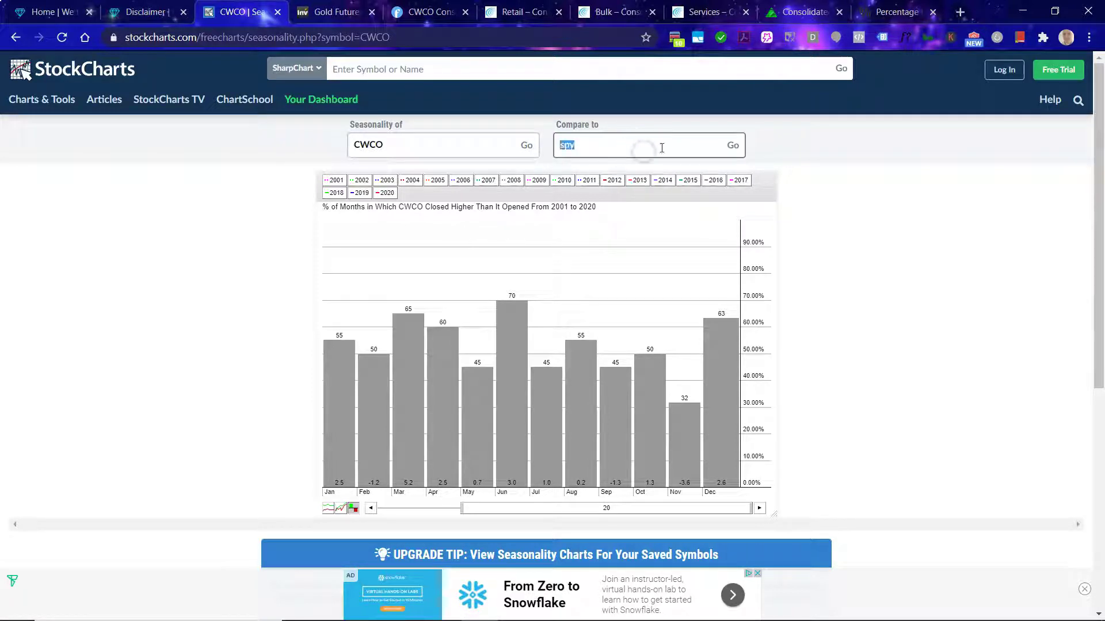
- Compare CWCO's 20-year seasonality against SPY, then switch the comparison symbol to XLU
{"action": "left_click", "coordinate": [733, 146]}
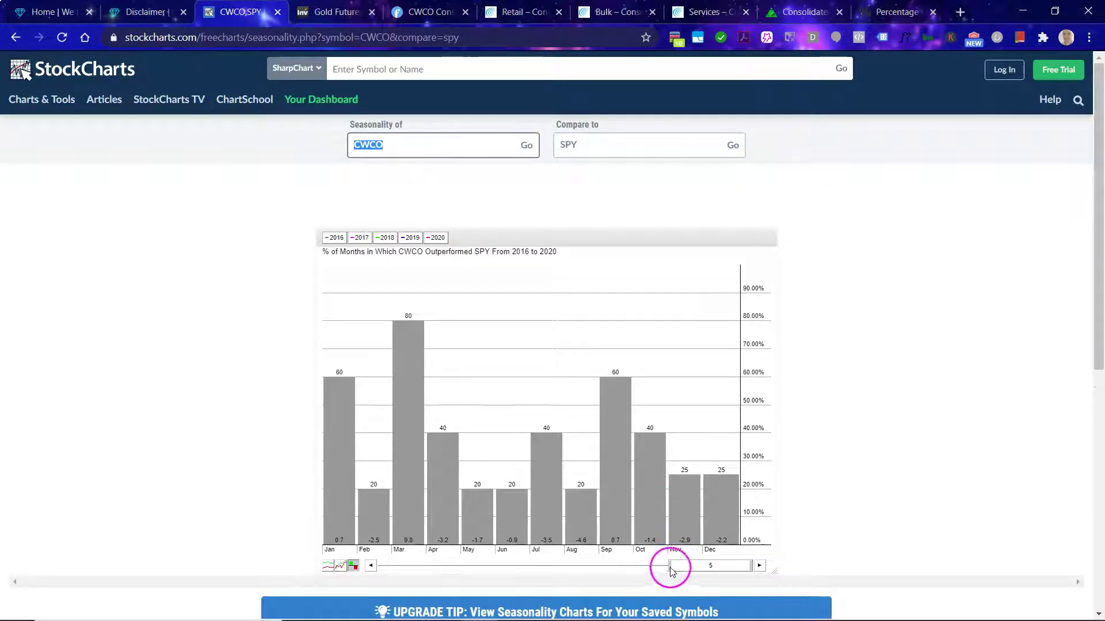
{"action": "left_click_drag", "start_coordinate": [672, 568], "coordinate": [345, 567]}
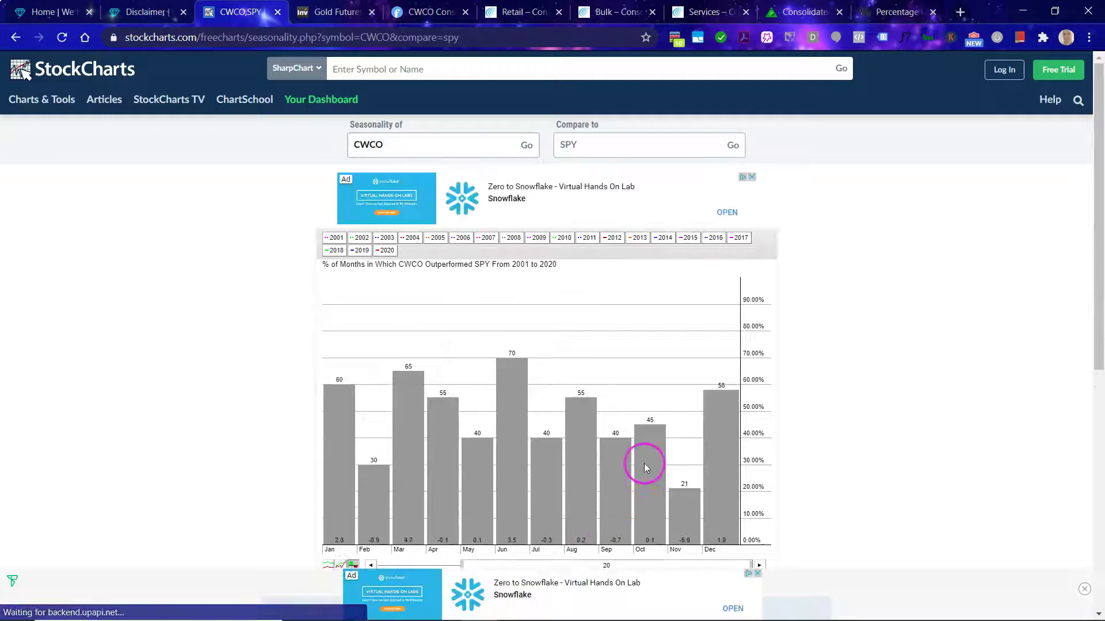
{"action": "left_click", "coordinate": [576, 144]}
{"action": "double_click", "coordinate": [570, 144]}
{"action": "type", "text": "xlu"}
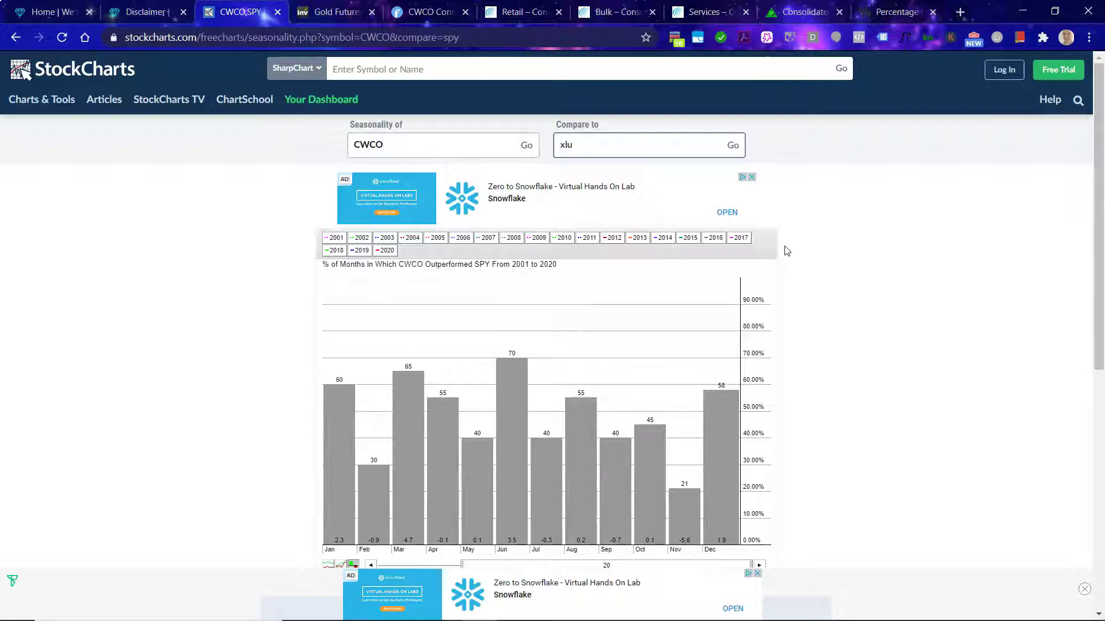
{"action": "left_click", "coordinate": [715, 169]}
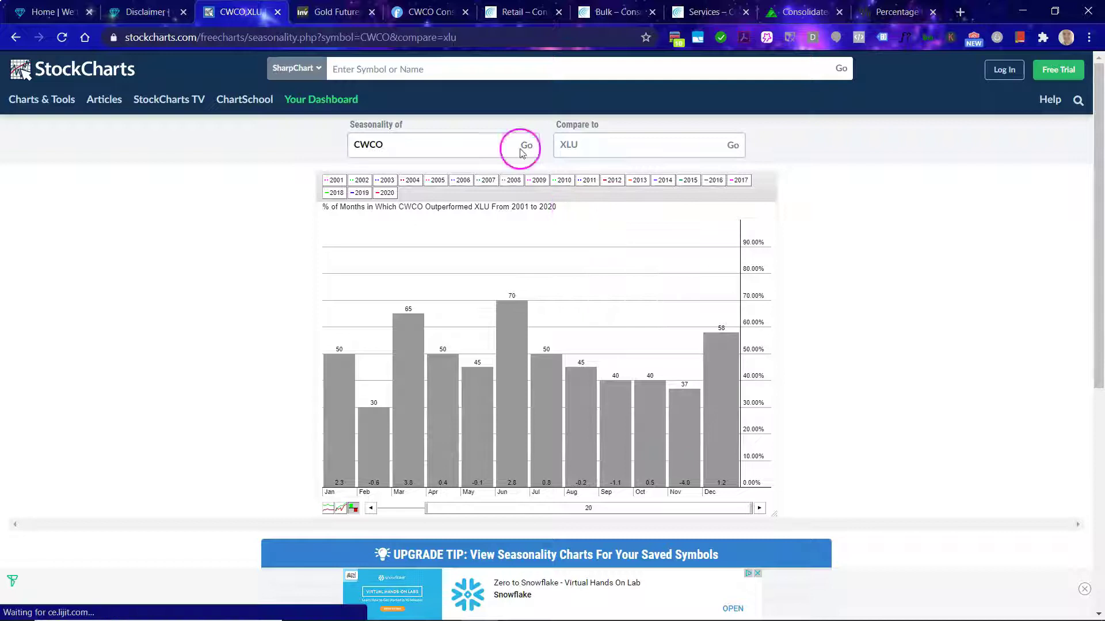
{"action": "left_click", "coordinate": [335, 12]}
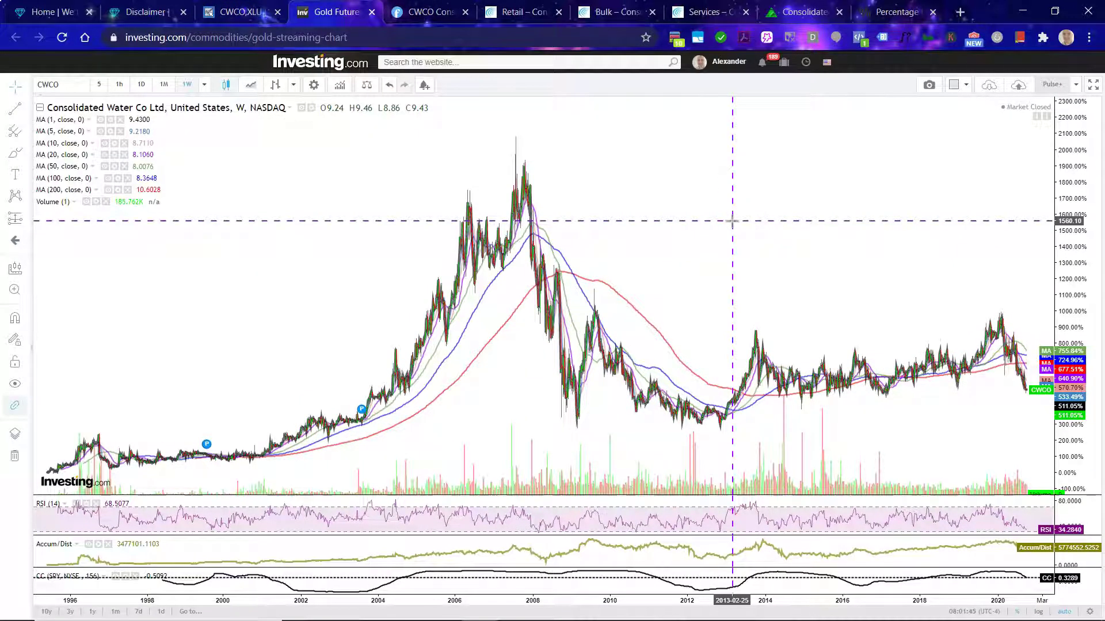
- Survey Investing.com's weekly CWCO chart full screen, from 1996 through the 2008 peak
{"action": "key", "text": "F11"}
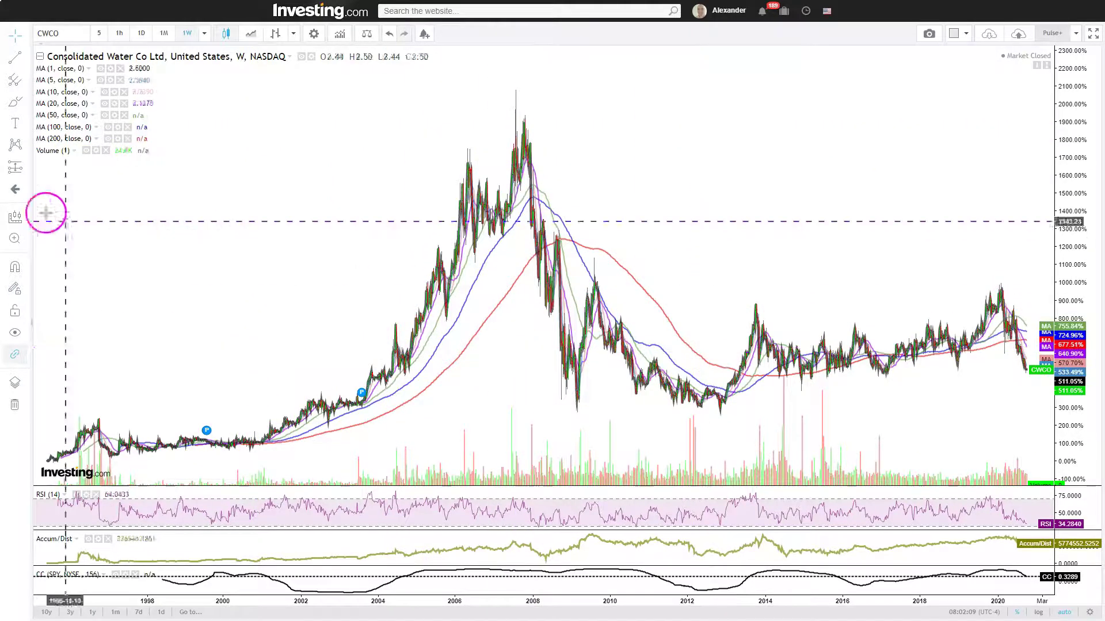
- Measure CWCO's ~83% fall from the 2007 peak to the 2012 low with Date and Price Range
{"action": "left_click", "coordinate": [22, 166]}
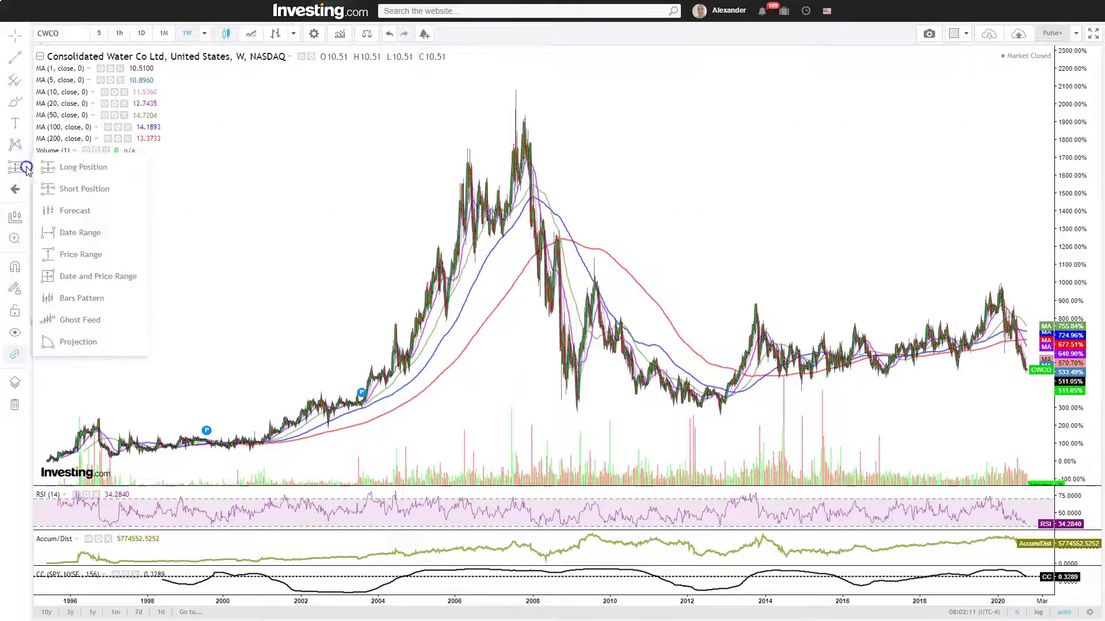
{"action": "left_click", "coordinate": [89, 284]}
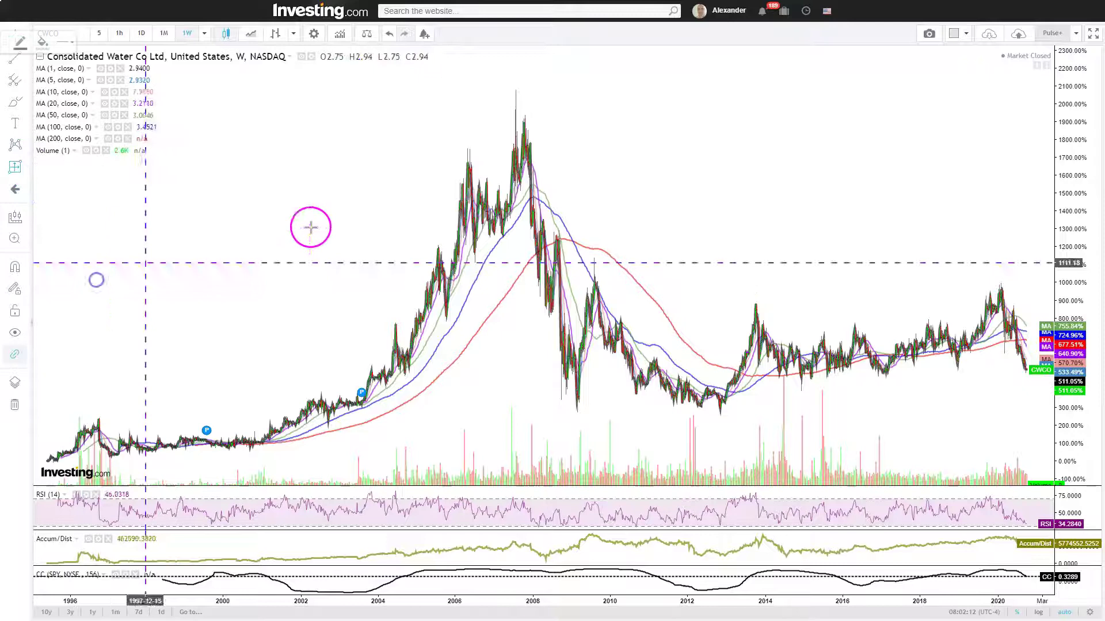
{"action": "left_click", "coordinate": [515, 90]}
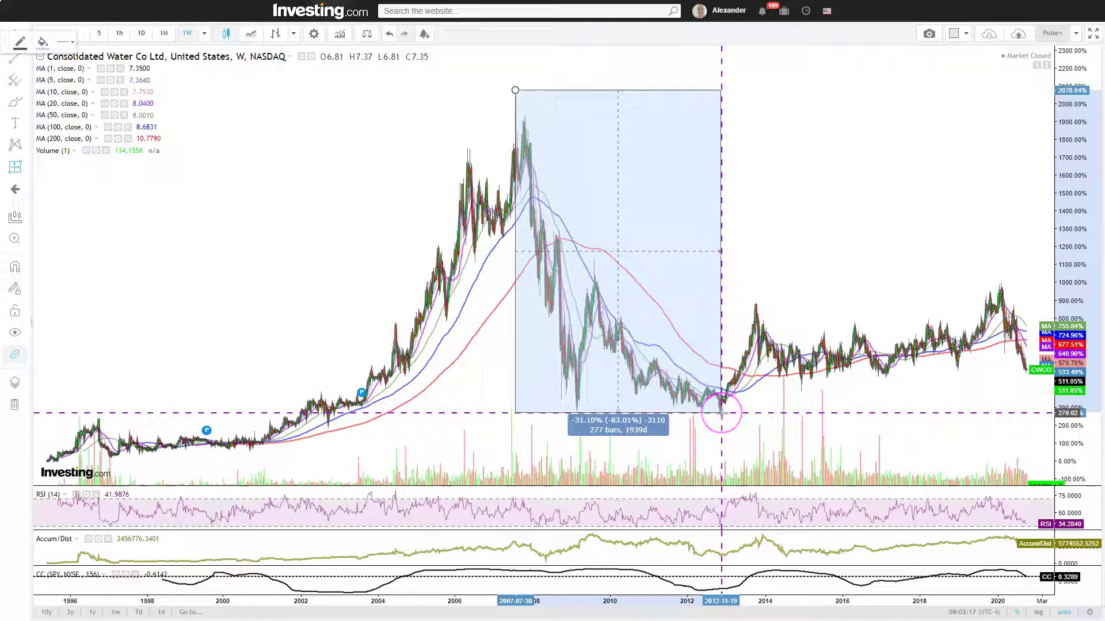
{"action": "left_click", "coordinate": [721, 412]}
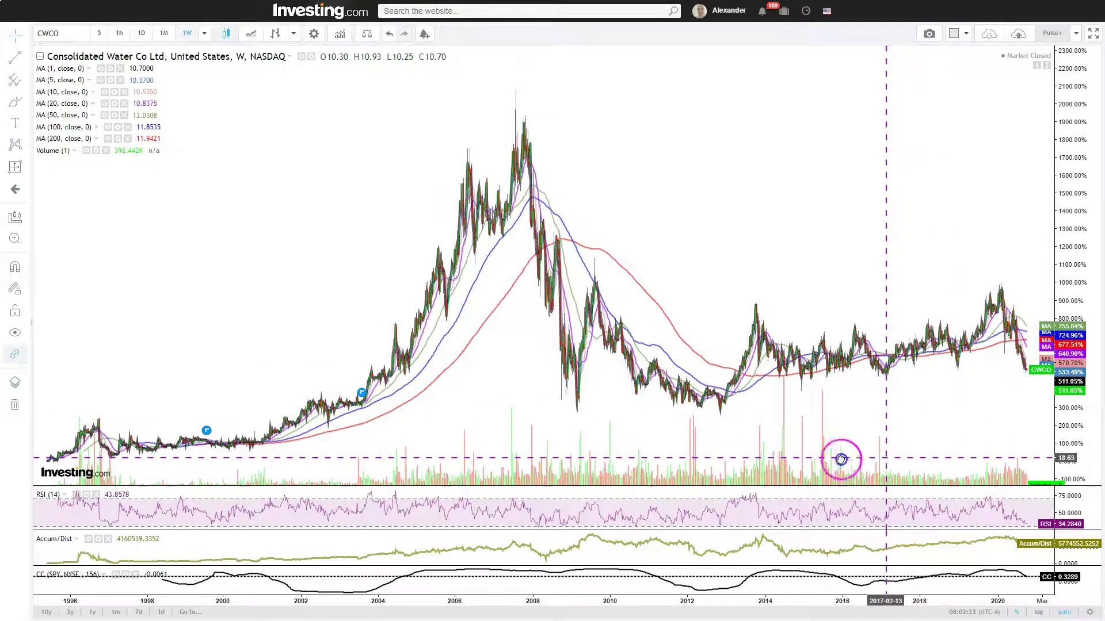
{"action": "scroll", "coordinate": [833, 458], "scroll_direction": "up", "scroll_amount": 1}
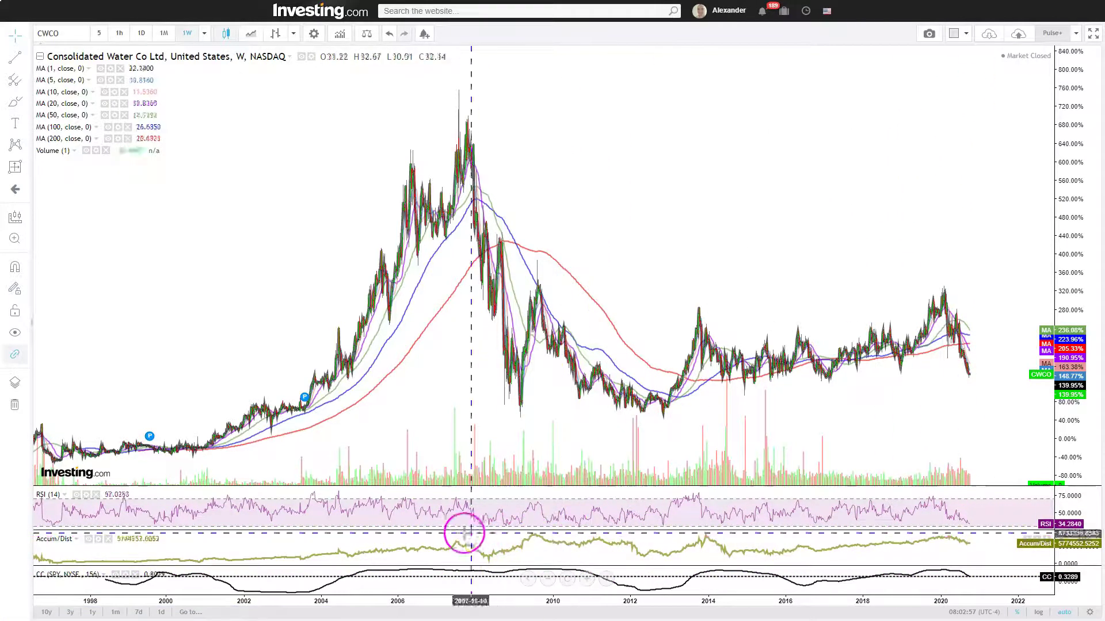
{"action": "scroll", "coordinate": [462, 527], "scroll_direction": "up", "scroll_amount": 1}
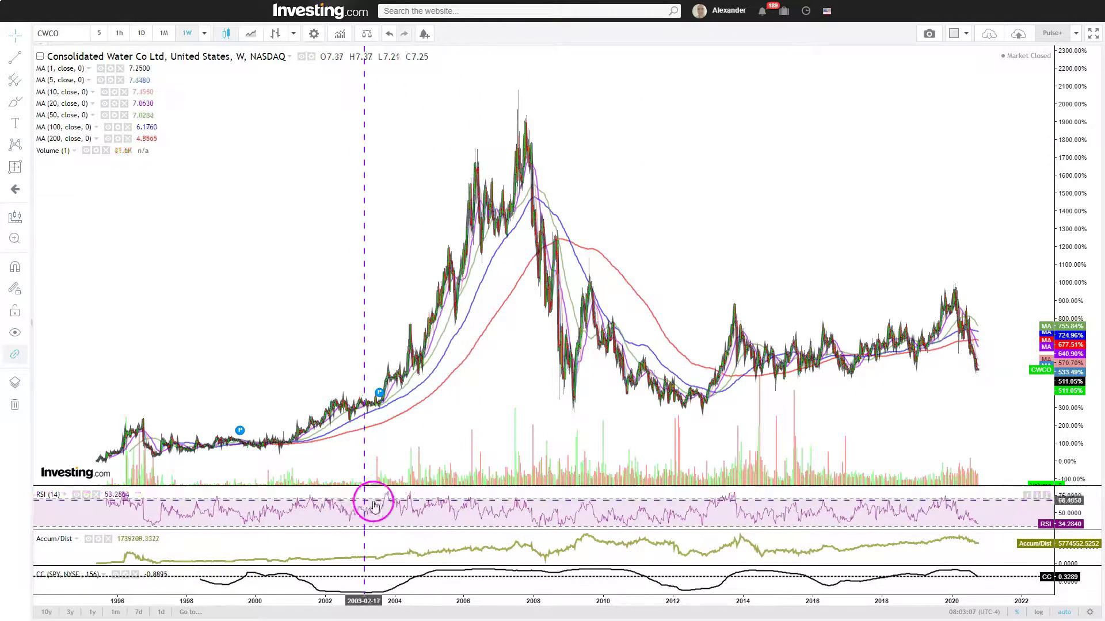
{"action": "scroll", "coordinate": [752, 519], "scroll_direction": "up", "scroll_amount": 3}
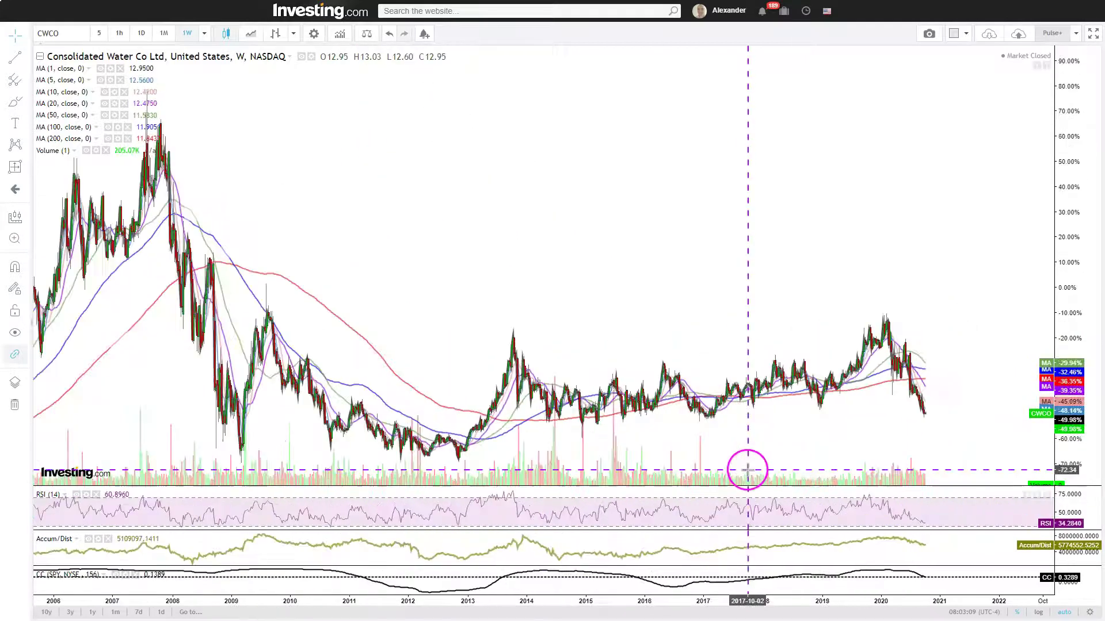
{"action": "scroll", "coordinate": [747, 466], "scroll_direction": "up", "scroll_amount": 3}
{"action": "scroll", "coordinate": [700, 424], "scroll_direction": "down", "scroll_amount": 2}
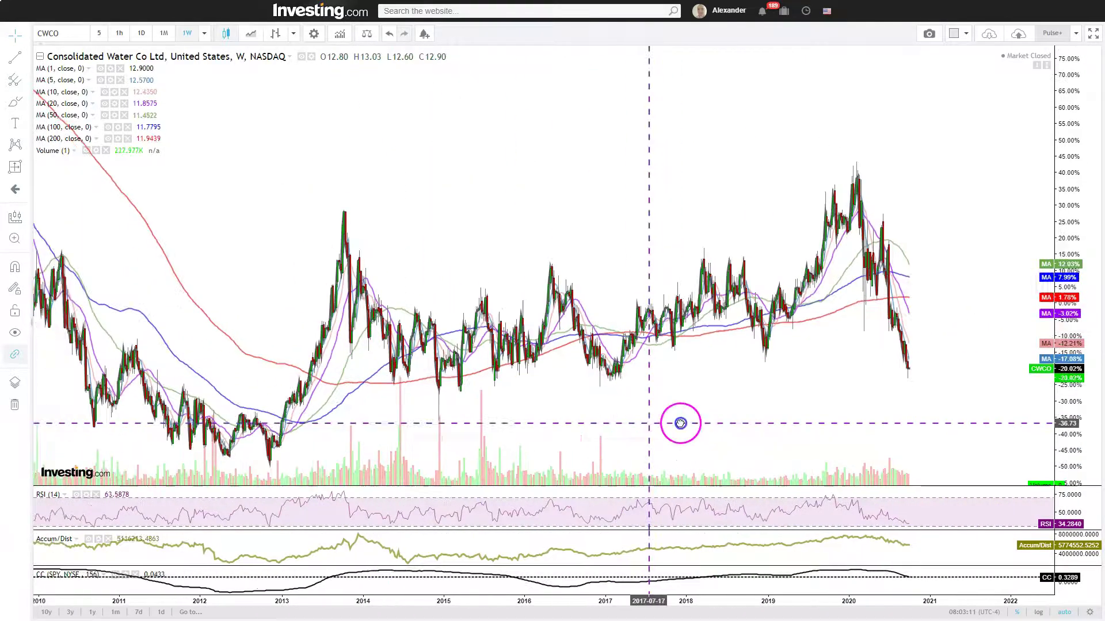
{"action": "scroll", "coordinate": [699, 424], "scroll_direction": "down", "scroll_amount": 3}
{"action": "scroll", "coordinate": [967, 369], "scroll_direction": "up", "scroll_amount": 1}
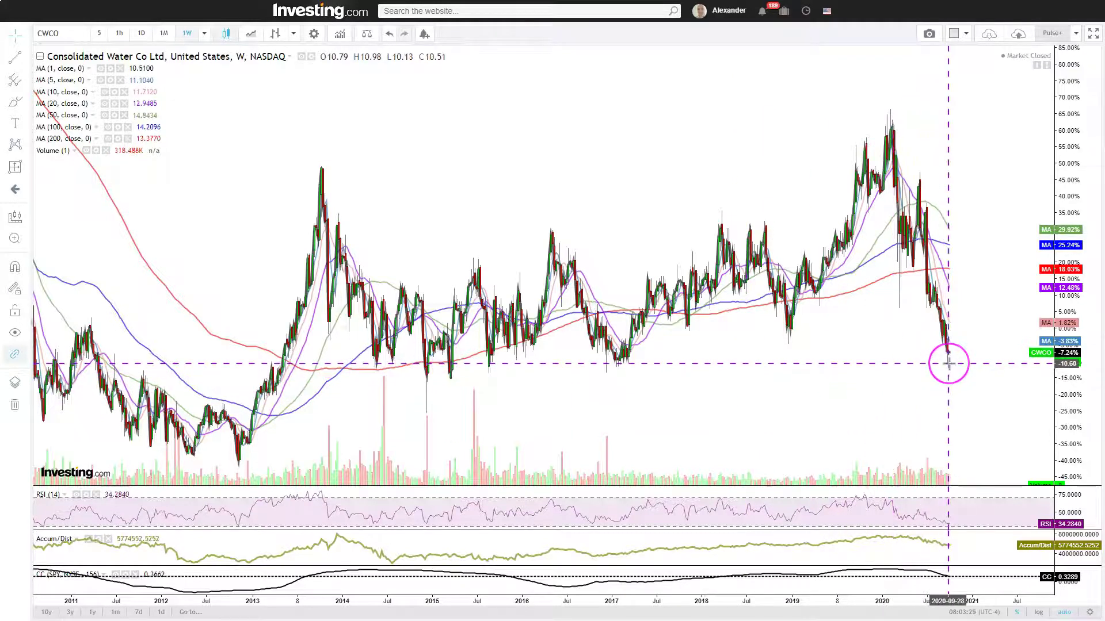
{"action": "scroll", "coordinate": [947, 361], "scroll_direction": "down", "scroll_amount": 1}
{"action": "scroll", "coordinate": [950, 397], "scroll_direction": "down", "scroll_amount": 2}
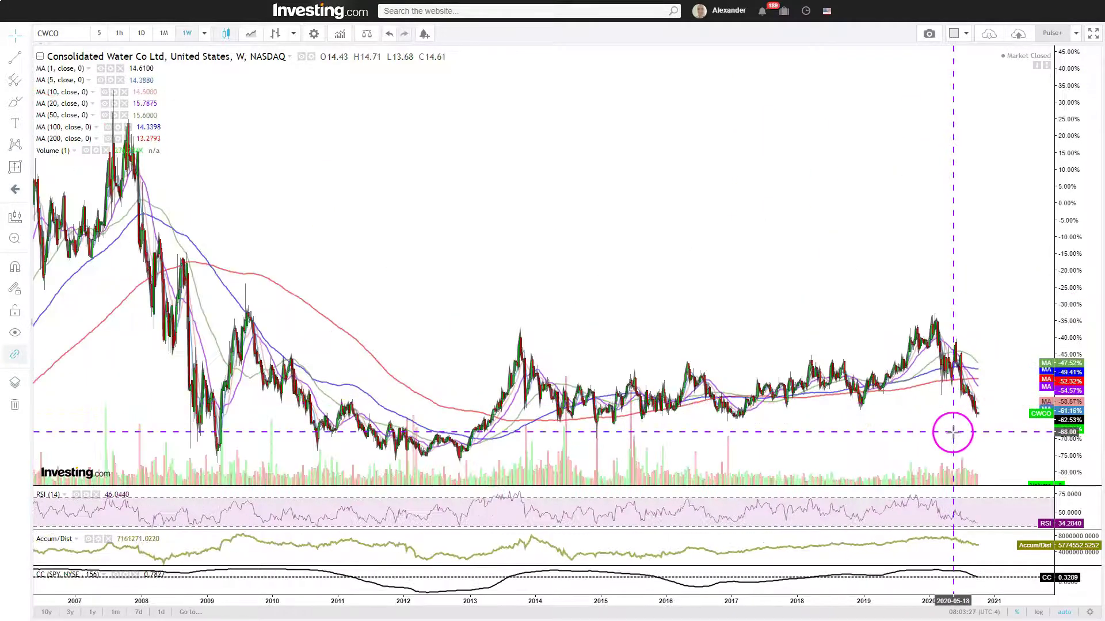
{"action": "scroll", "coordinate": [953, 432], "scroll_direction": "up", "scroll_amount": 1}
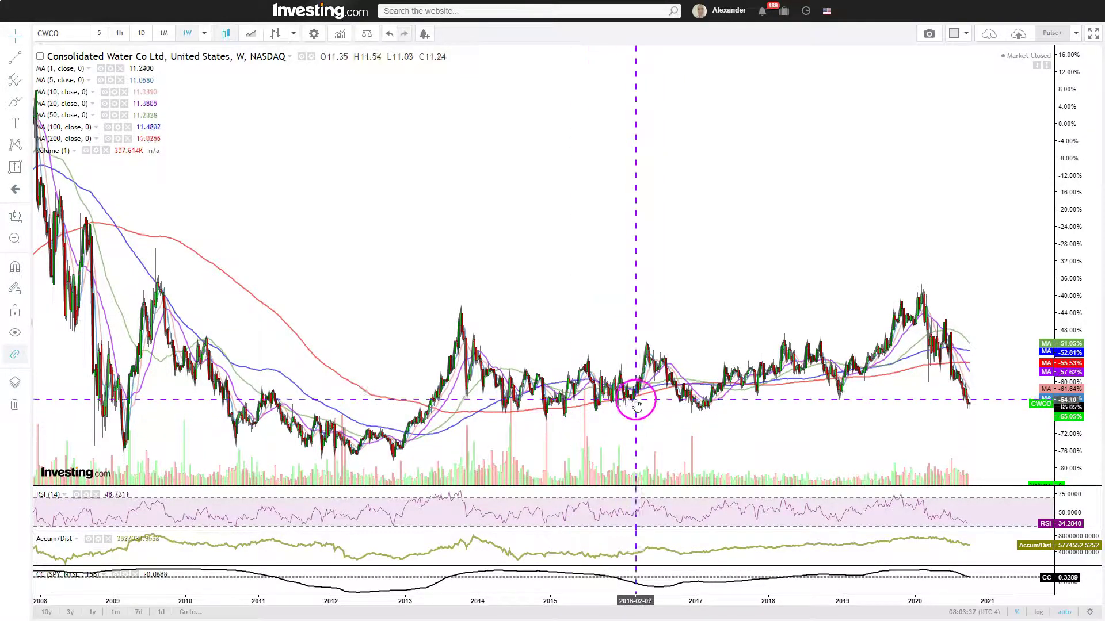
{"action": "scroll", "coordinate": [606, 401], "scroll_direction": "down", "scroll_amount": 2}
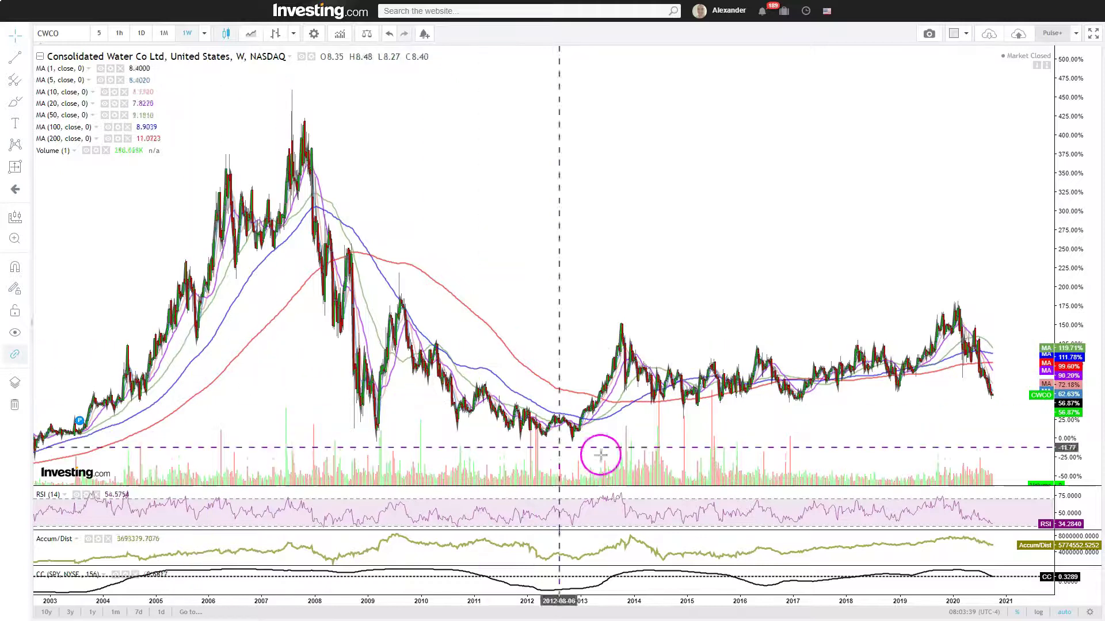
{"action": "scroll", "coordinate": [606, 457], "scroll_direction": "up", "scroll_amount": 1}
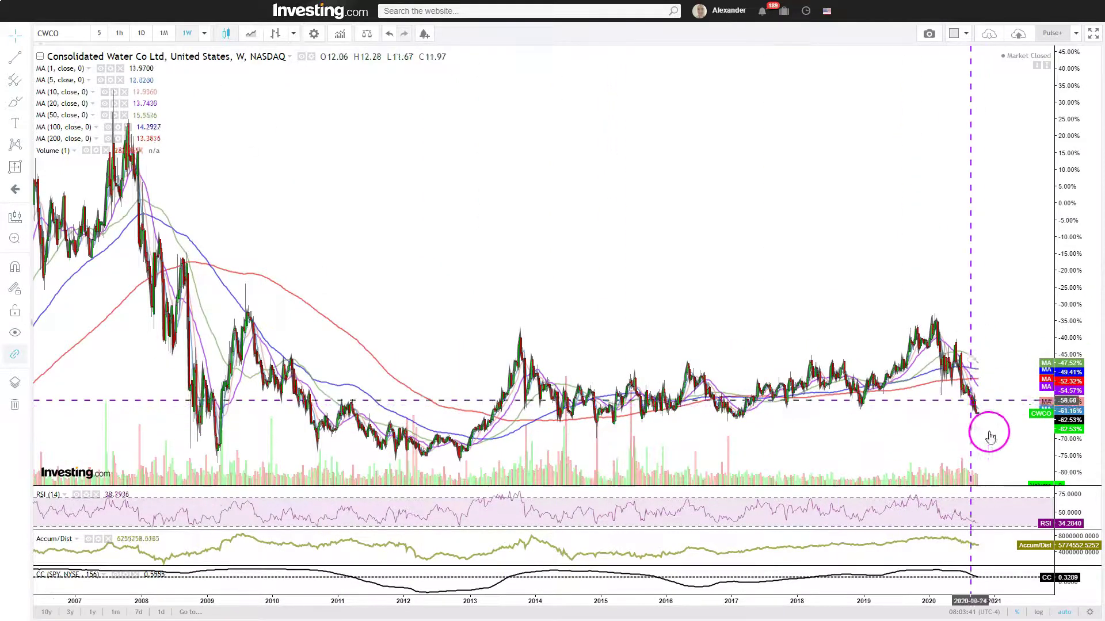
{"action": "scroll", "coordinate": [957, 416], "scroll_direction": "up", "scroll_amount": 1}
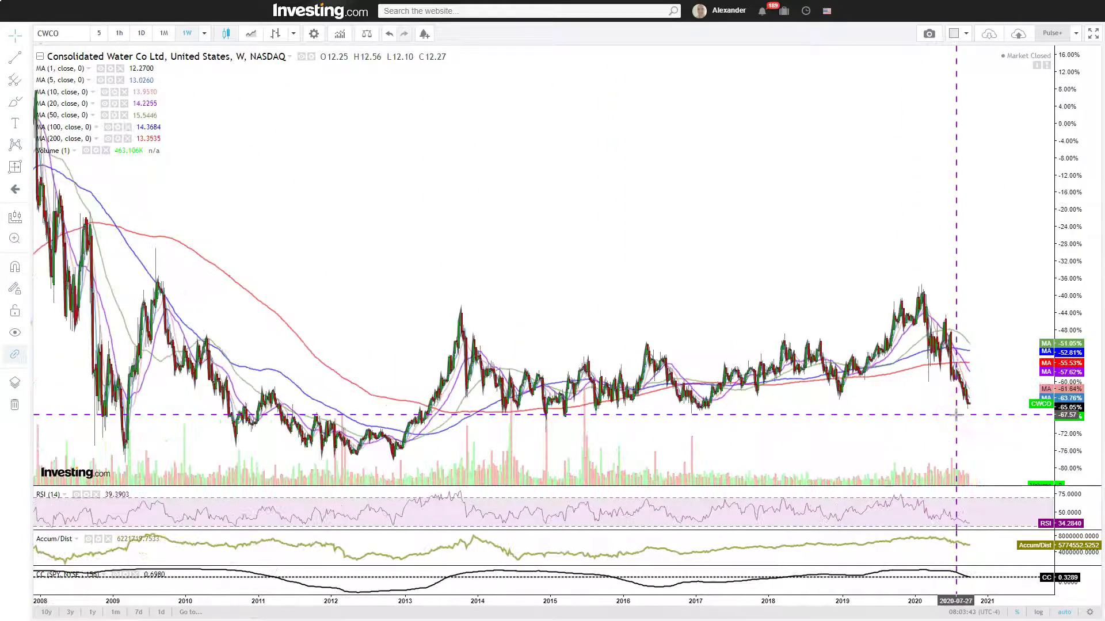
- Show CWCO as daily candles spanning 2015–2020 and exit full screen
{"action": "left_click", "coordinate": [140, 34]}
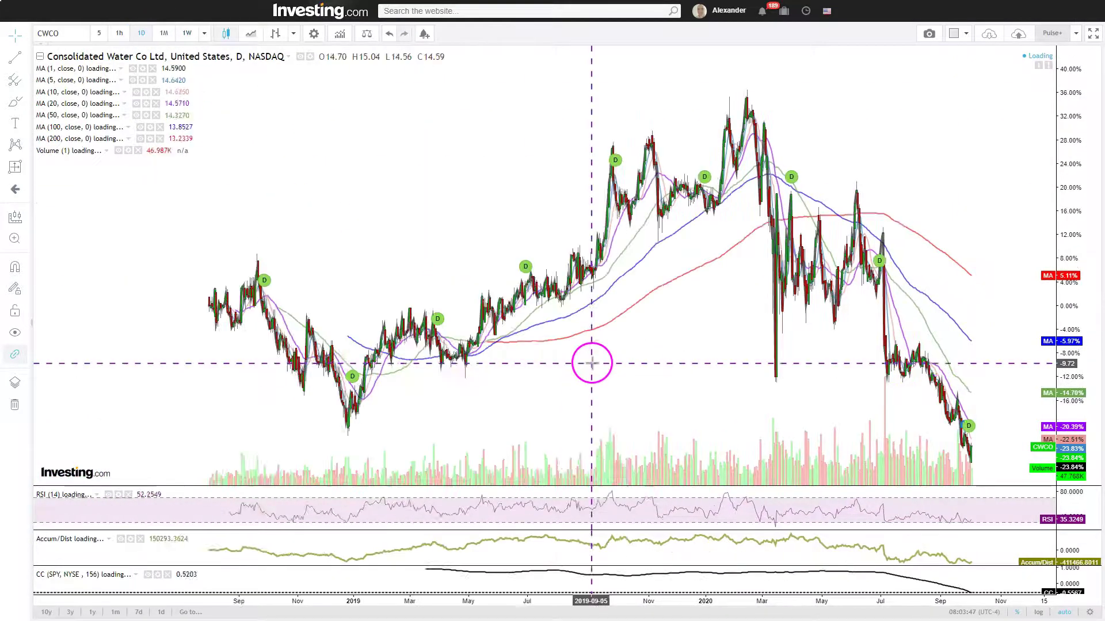
{"action": "scroll", "coordinate": [593, 363], "scroll_direction": "down", "scroll_amount": 3}
{"action": "scroll", "coordinate": [811, 393], "scroll_direction": "down", "scroll_amount": 2}
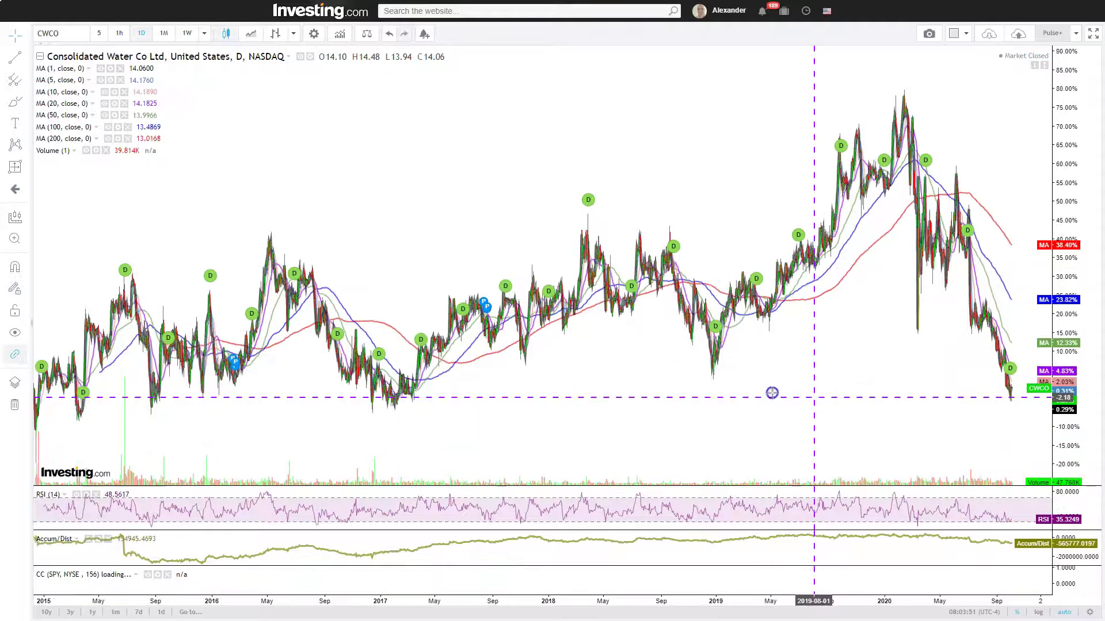
{"action": "scroll", "coordinate": [812, 393], "scroll_direction": "down", "scroll_amount": 1}
{"action": "scroll", "coordinate": [928, 402], "scroll_direction": "up", "scroll_amount": 2}
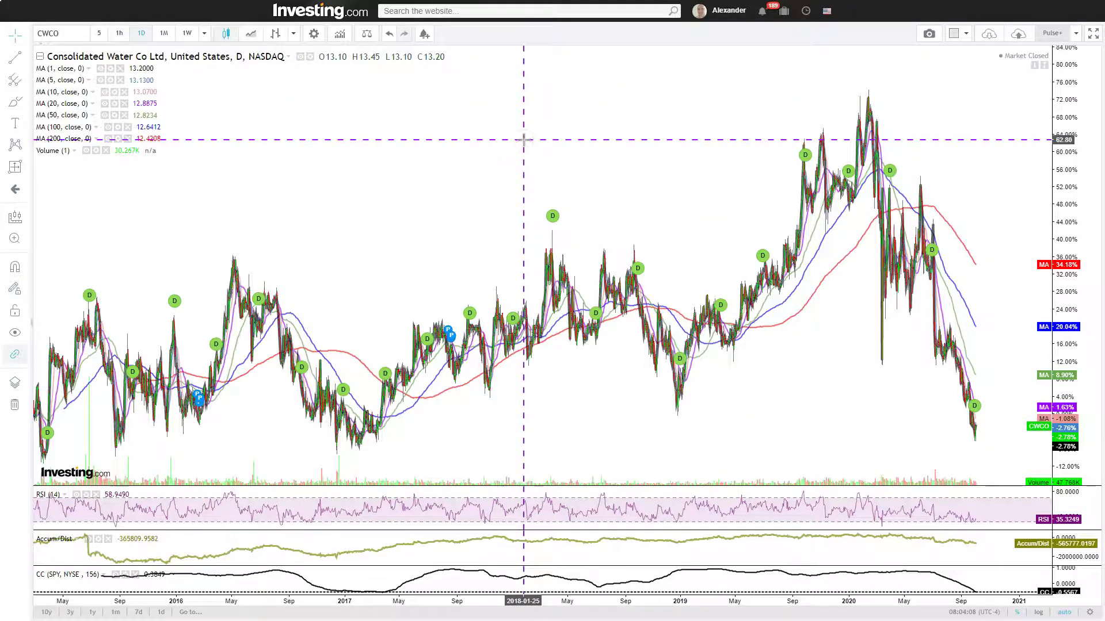
{"action": "key", "text": "F11"}
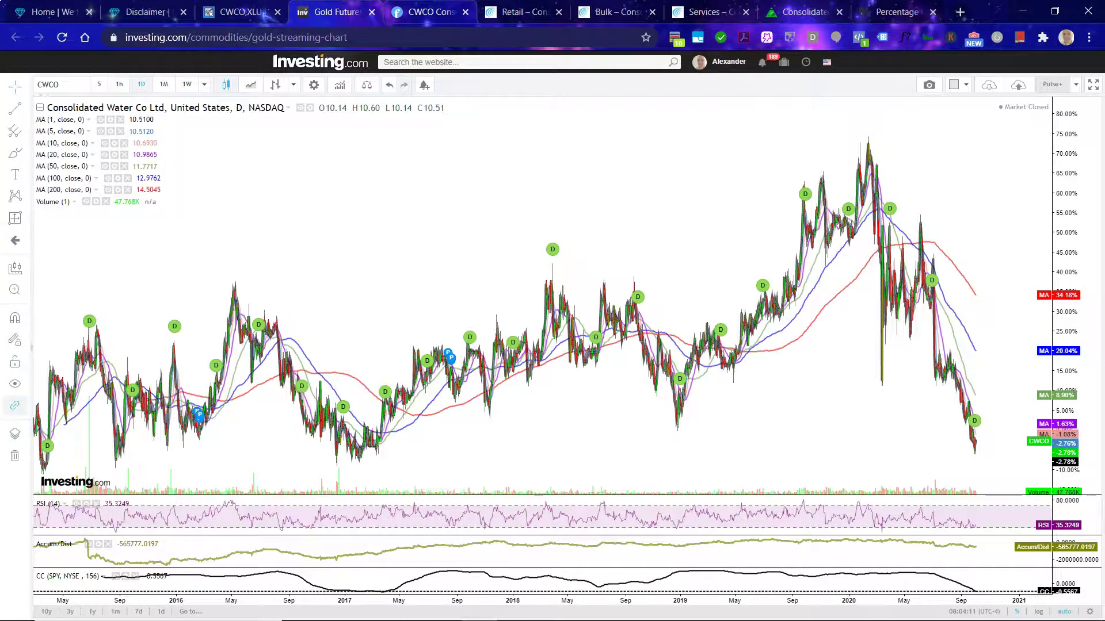
- Compare CWCO's 10.51 Finviz price with its 15.50 target: a 47.48% increase
{"action": "left_click", "coordinate": [430, 11]}
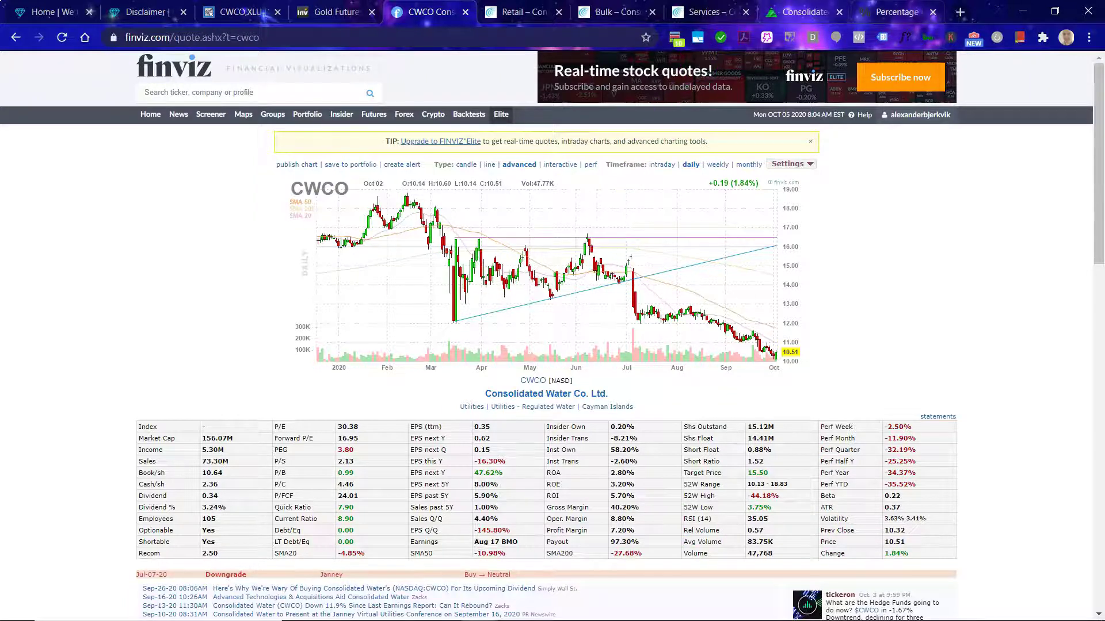
{"action": "left_click", "coordinate": [899, 11]}
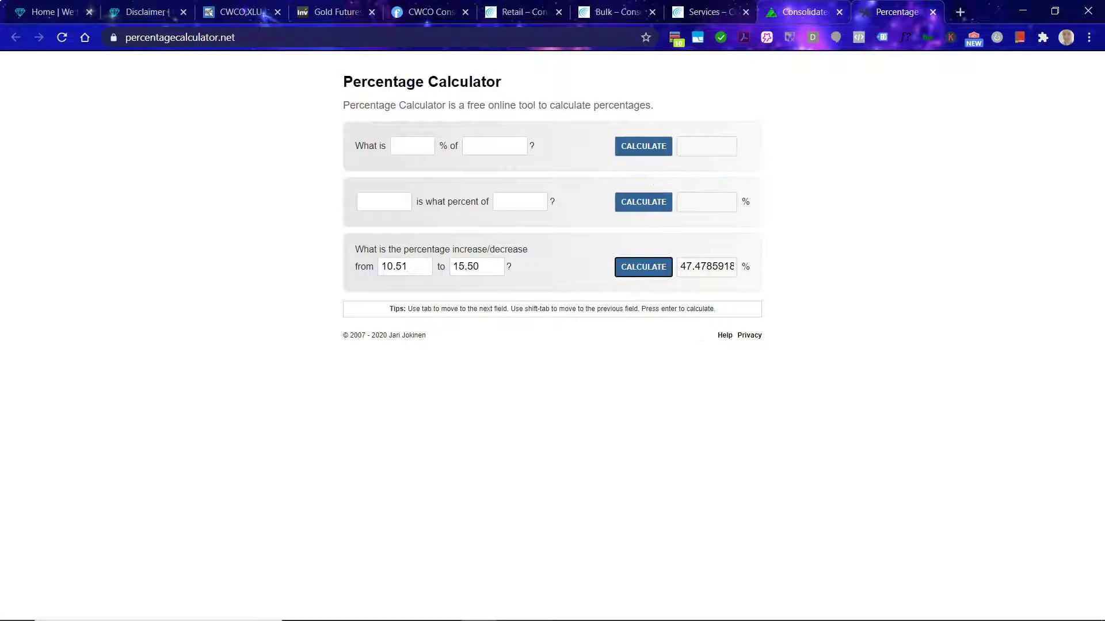
- Confirm 10.51 to 15.50 is a 47.48% increase, then bring up Zacks' CWCO quote page
{"action": "left_click", "coordinate": [802, 11]}
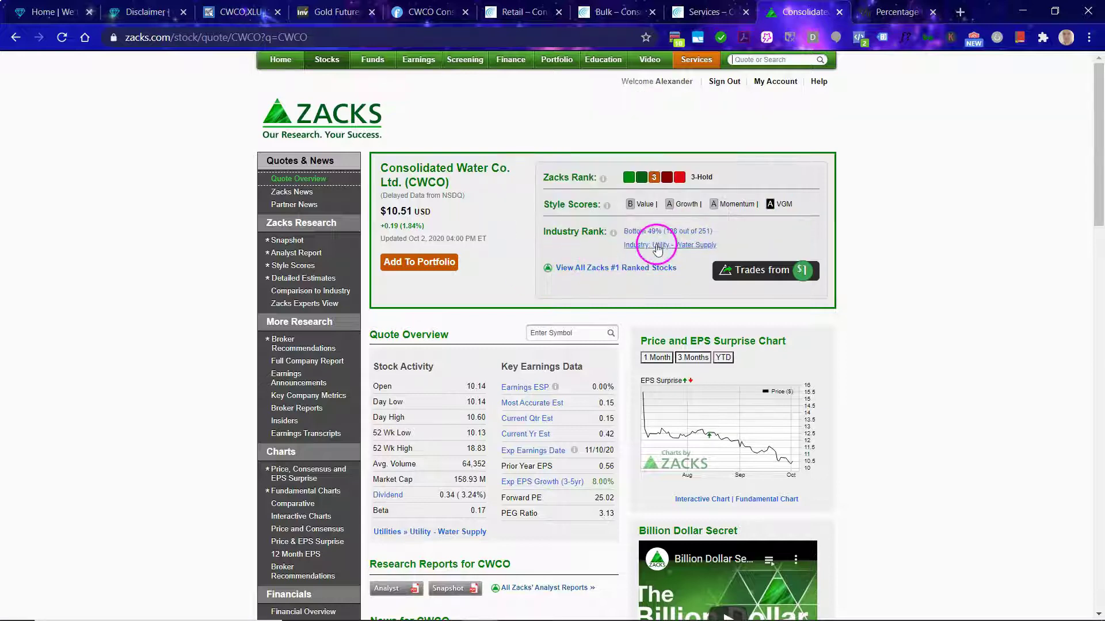
{"action": "scroll", "coordinate": [471, 307], "scroll_direction": "down", "scroll_amount": 1}
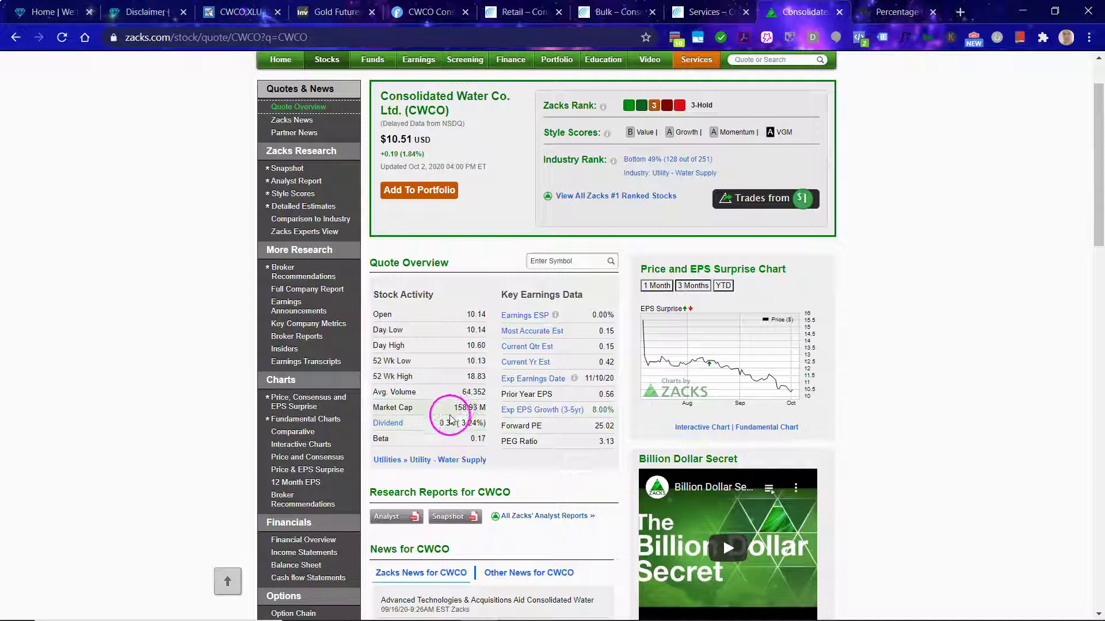
{"action": "scroll", "coordinate": [467, 233], "scroll_direction": "up", "scroll_amount": 1}
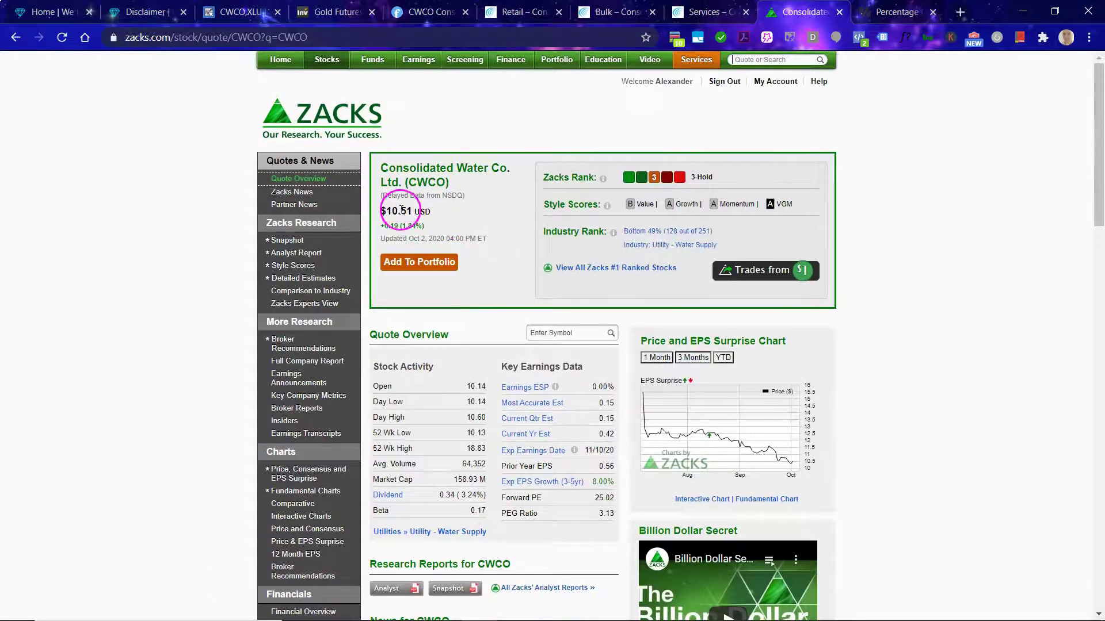
{"action": "scroll", "coordinate": [432, 309], "scroll_direction": "down", "scroll_amount": 1}
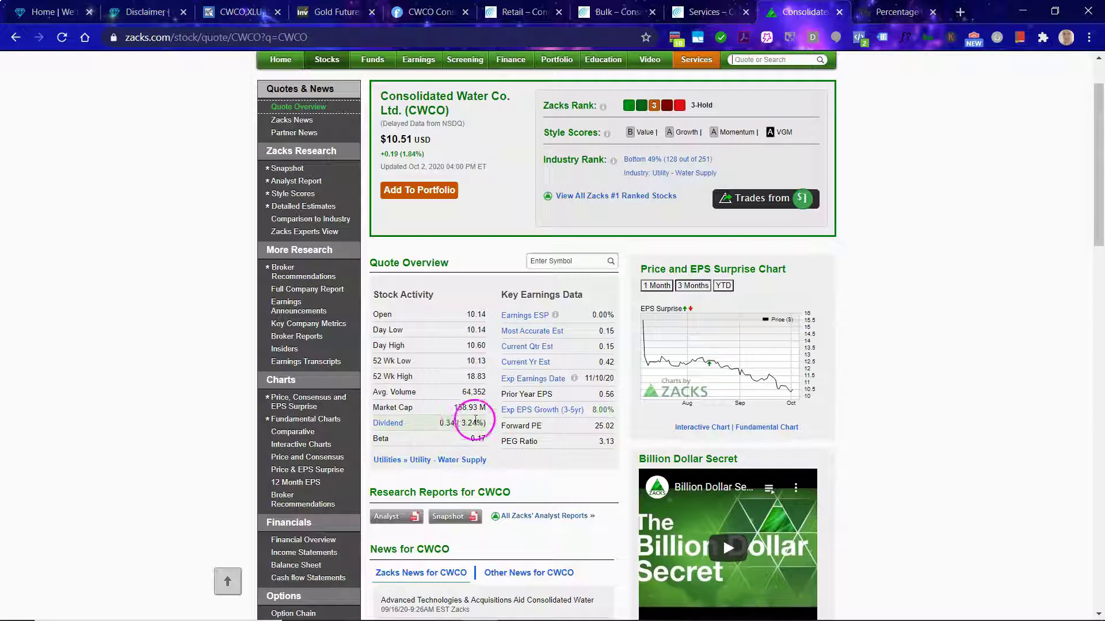
{"action": "scroll", "coordinate": [478, 426], "scroll_direction": "down", "scroll_amount": 4}
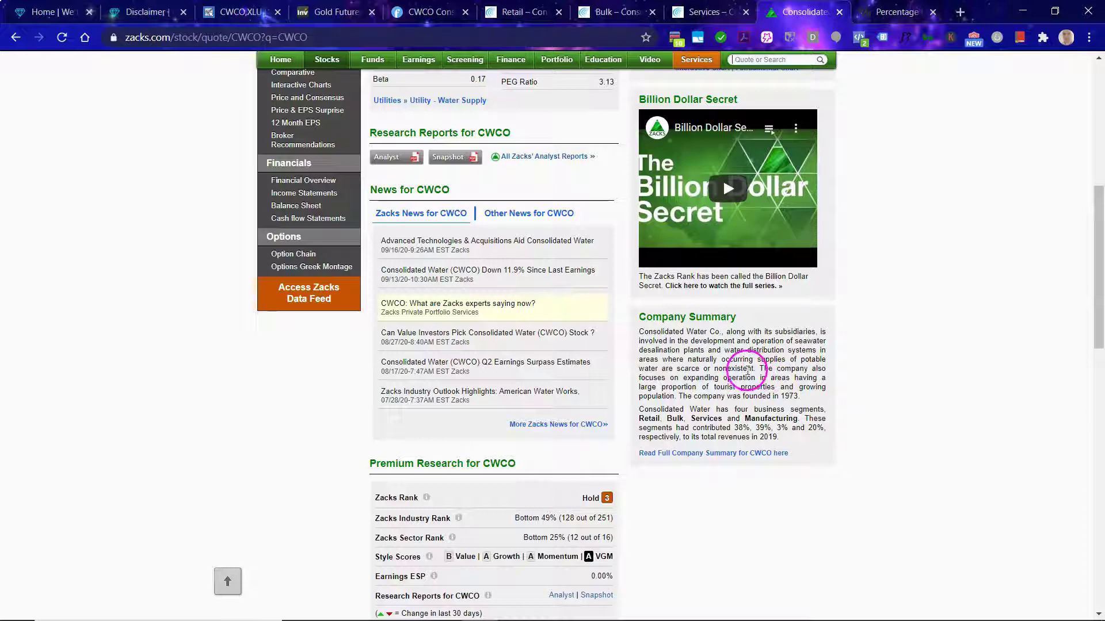
- Review Zacks' CWCO water-business summary, then return to the Diamond Arm home page
{"action": "left_click_drag", "start_coordinate": [759, 368], "coordinate": [643, 333]}
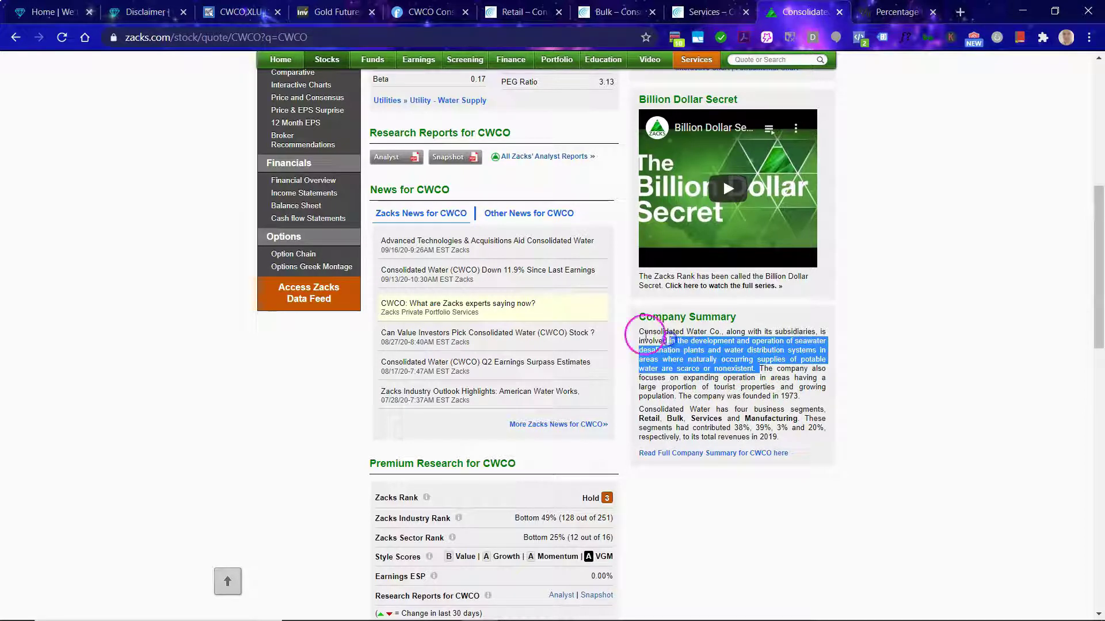
{"action": "left_click", "coordinate": [907, 371]}
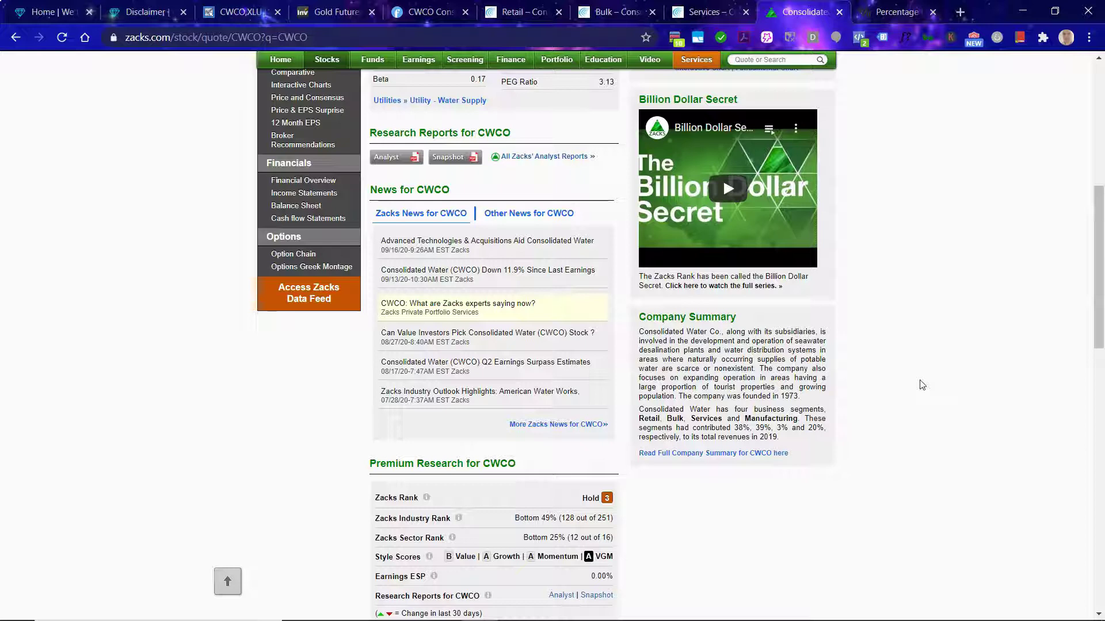
{"action": "scroll", "coordinate": [535, 517], "scroll_direction": "down", "scroll_amount": 3}
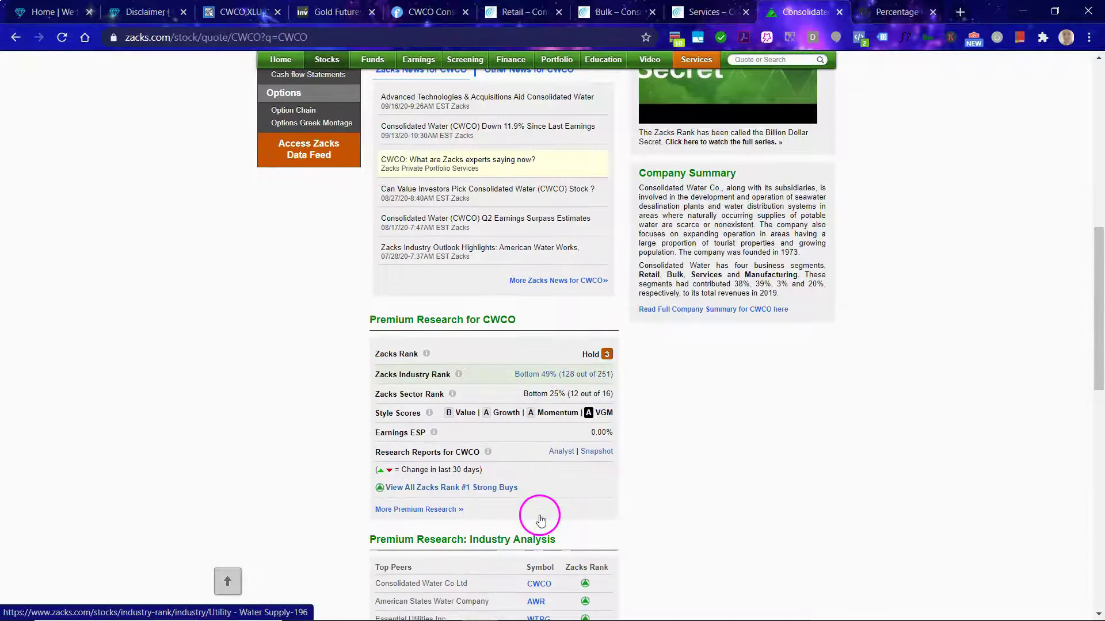
{"action": "scroll", "coordinate": [541, 518], "scroll_direction": "up", "scroll_amount": 5}
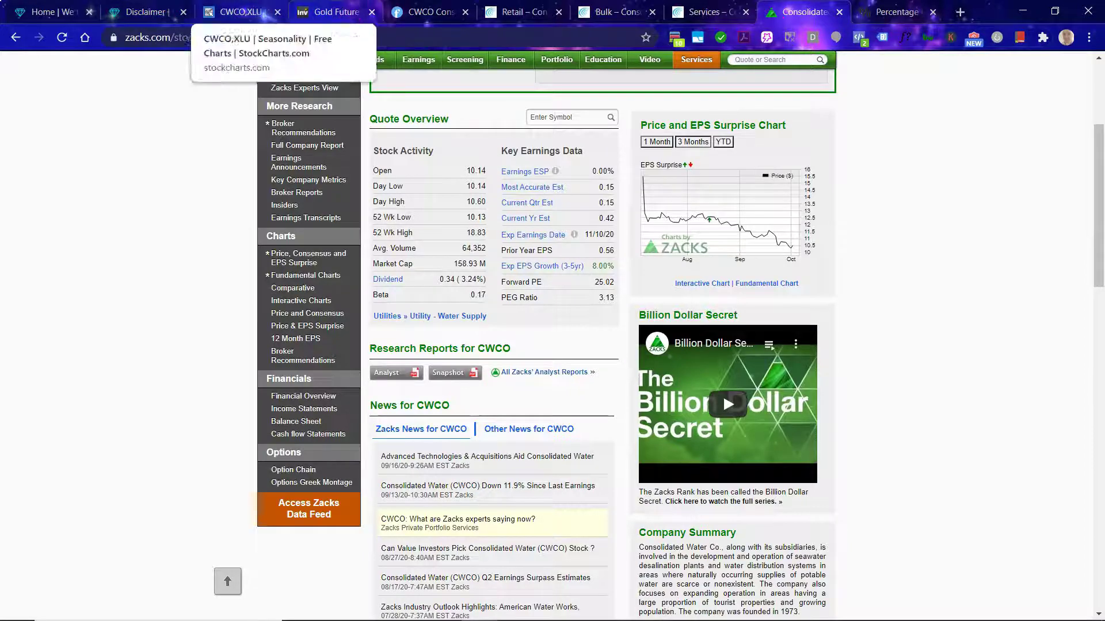
{"action": "left_click", "coordinate": [146, 11]}
{"action": "left_click", "coordinate": [53, 12]}
{"action": "left_click", "coordinate": [785, 251]}
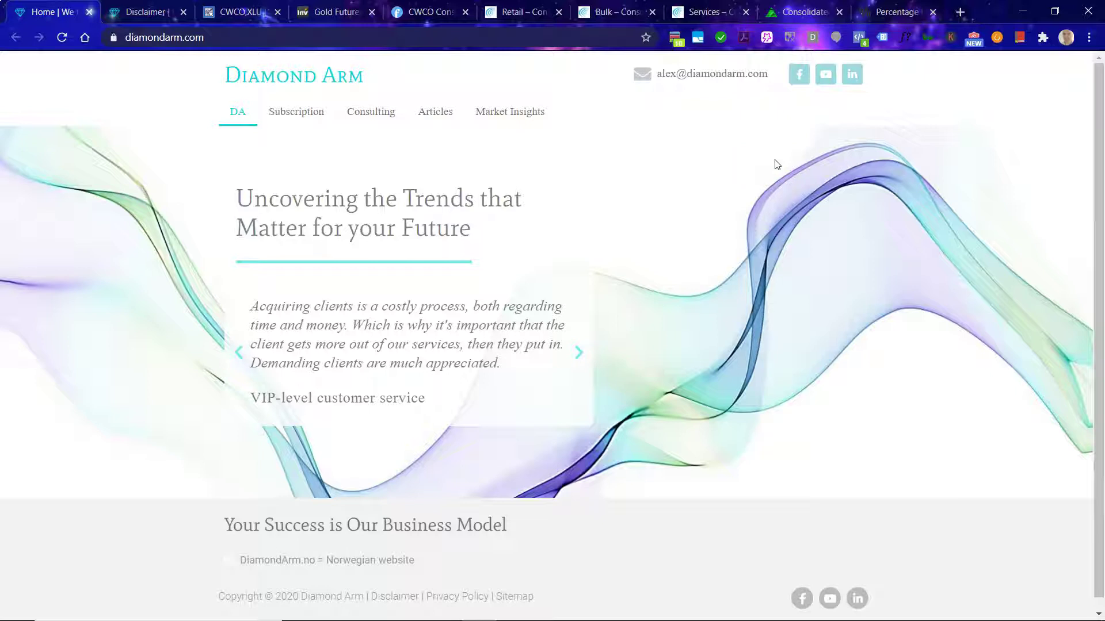
{"action": "left_click", "coordinate": [514, 612]}
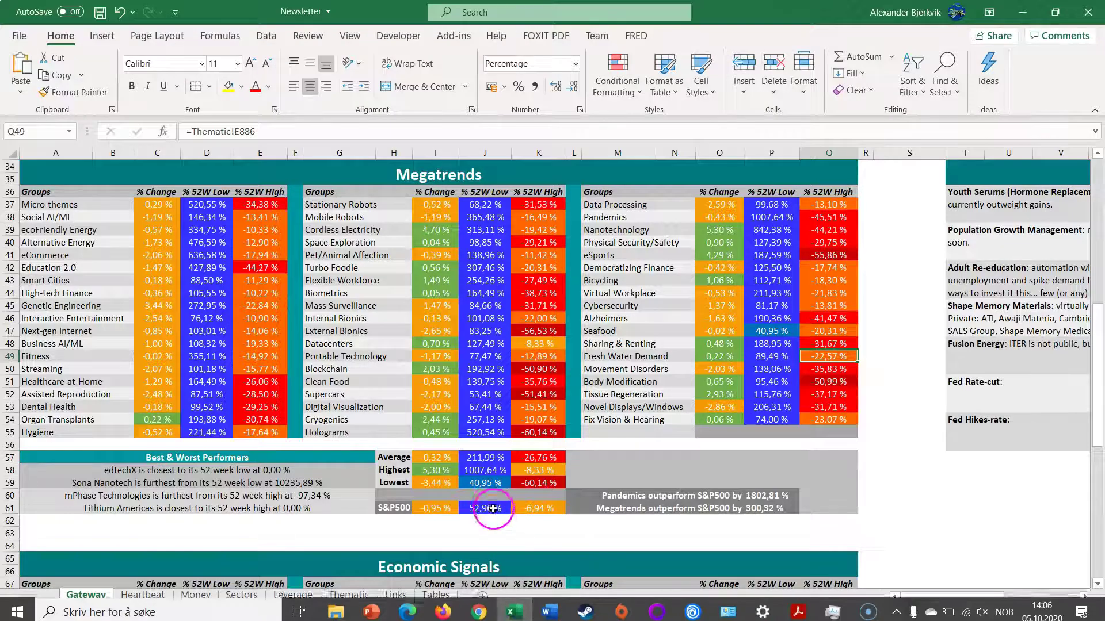
{"action": "scroll", "coordinate": [492, 508], "scroll_direction": "up", "scroll_amount": 1}
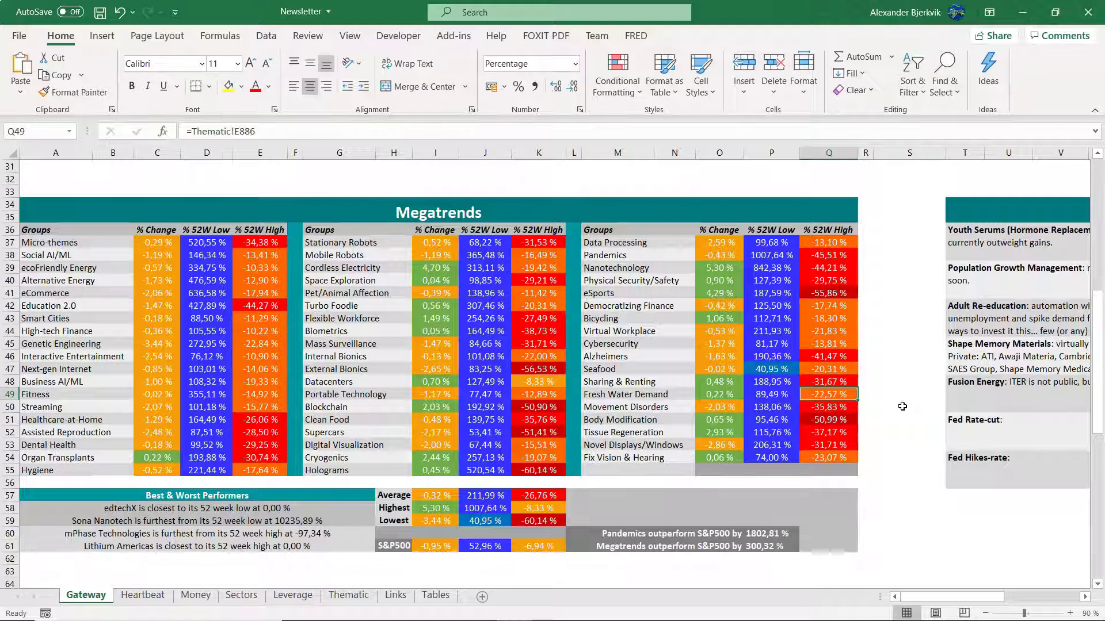
{"action": "left_click", "coordinate": [903, 407]}
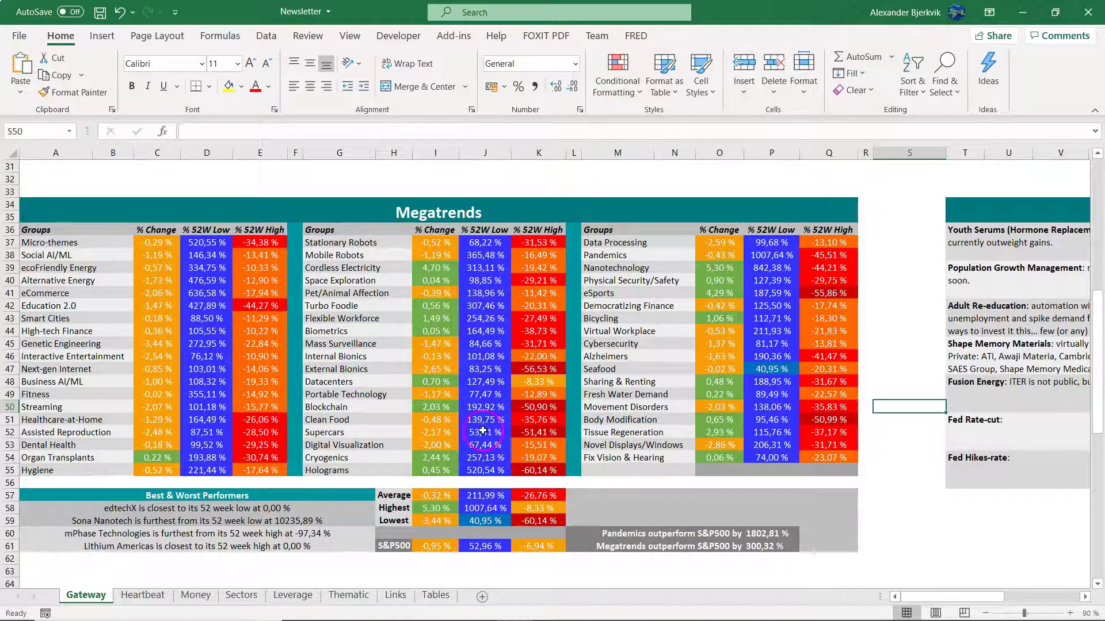
{"action": "left_click", "coordinate": [485, 496]}
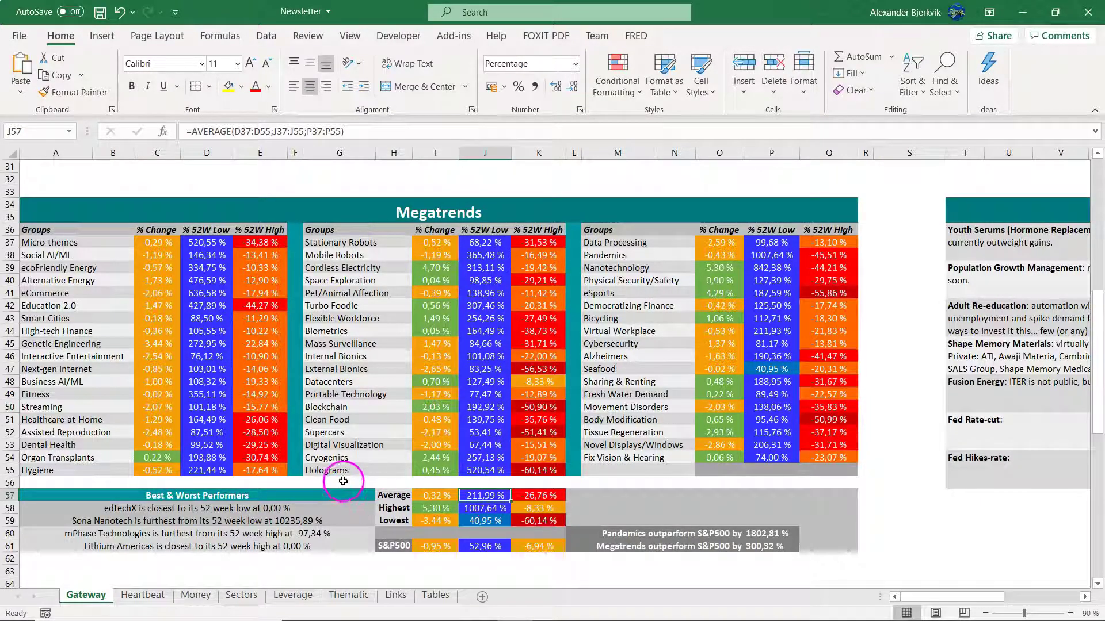
{"action": "left_click", "coordinate": [380, 480]}
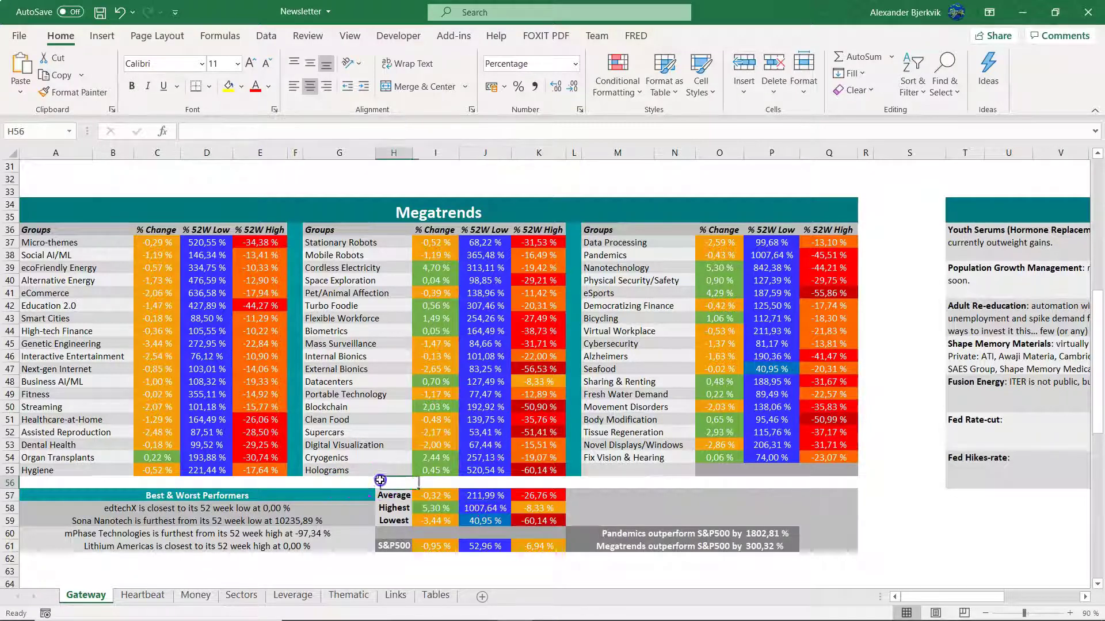
{"action": "left_click", "coordinate": [485, 495]}
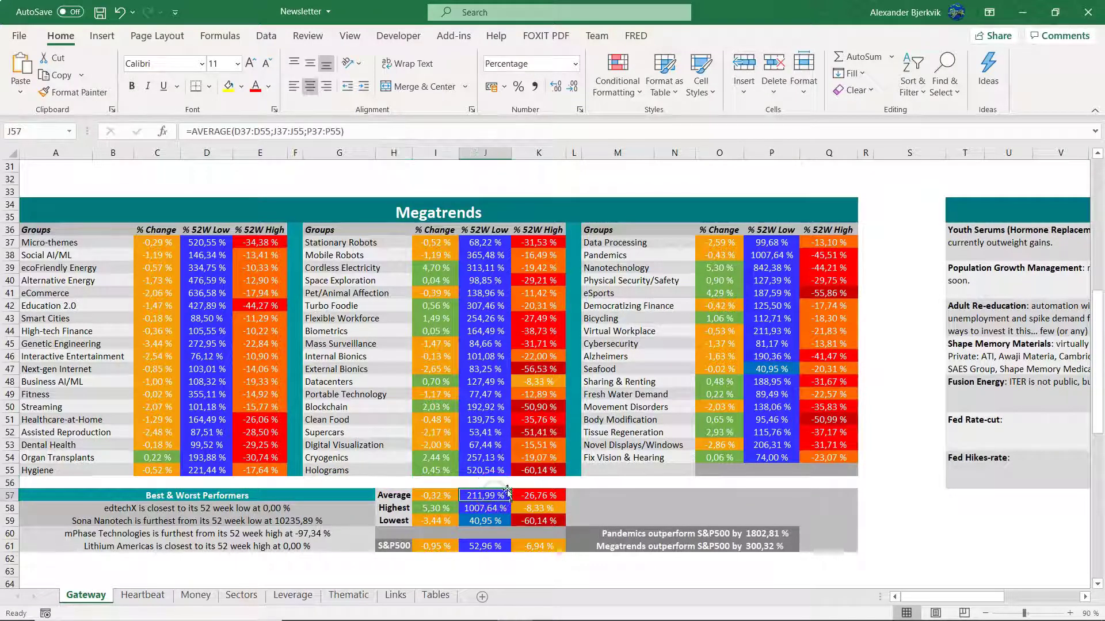
{"action": "left_click", "coordinate": [604, 481]}
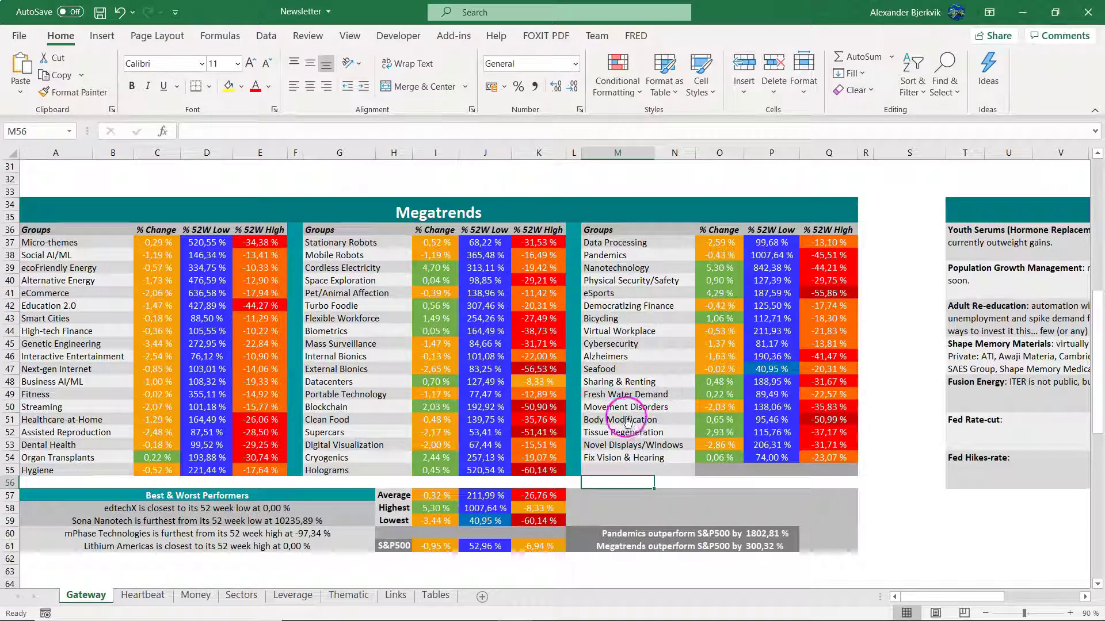
{"action": "left_click", "coordinate": [909, 383]}
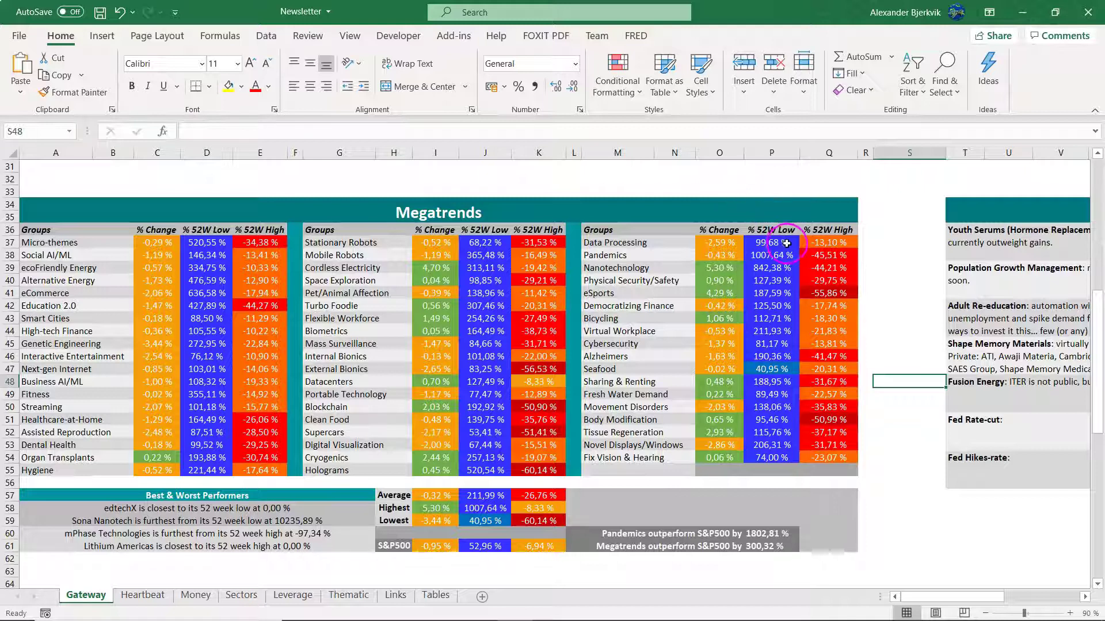
{"action": "left_click", "coordinate": [771, 179]}
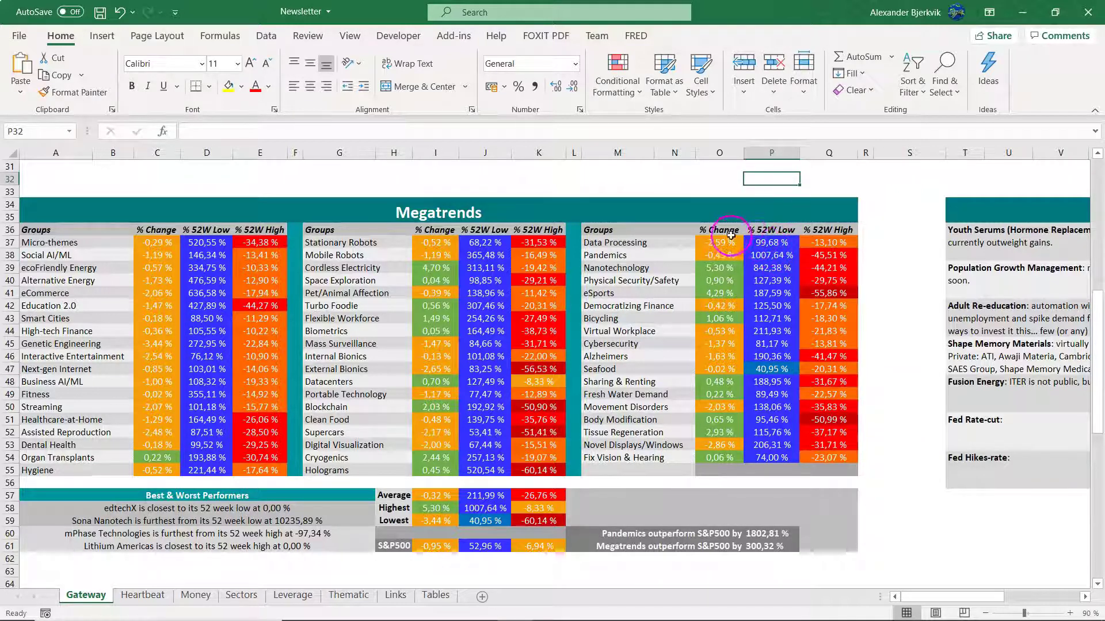
{"action": "left_click", "coordinate": [675, 190]}
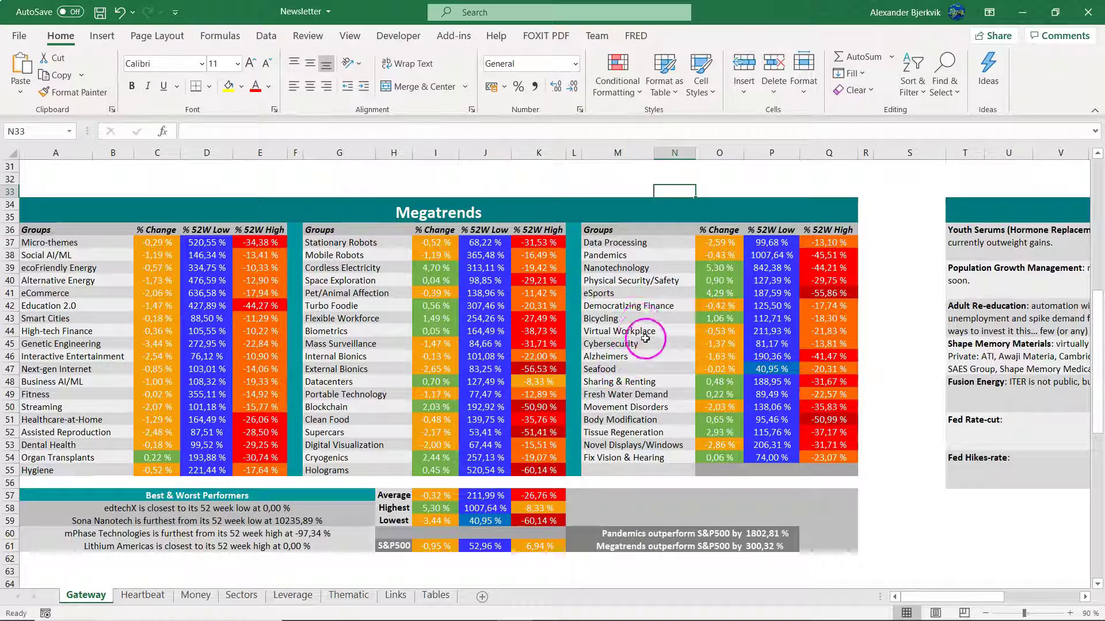
{"action": "left_click", "coordinate": [544, 179]}
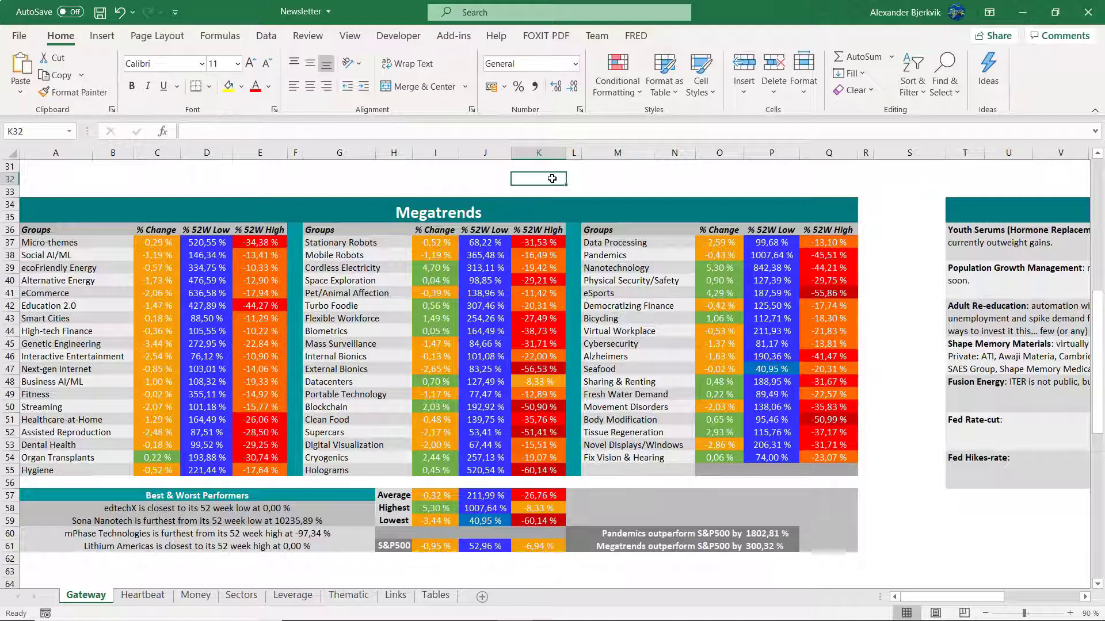
{"action": "left_click", "coordinate": [570, 188]}
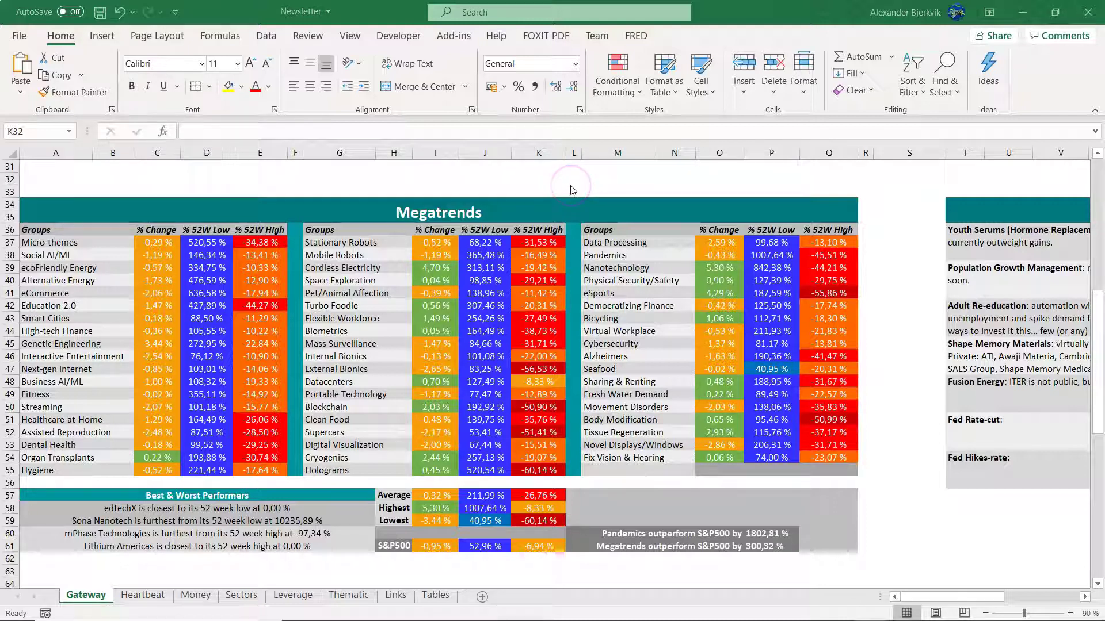